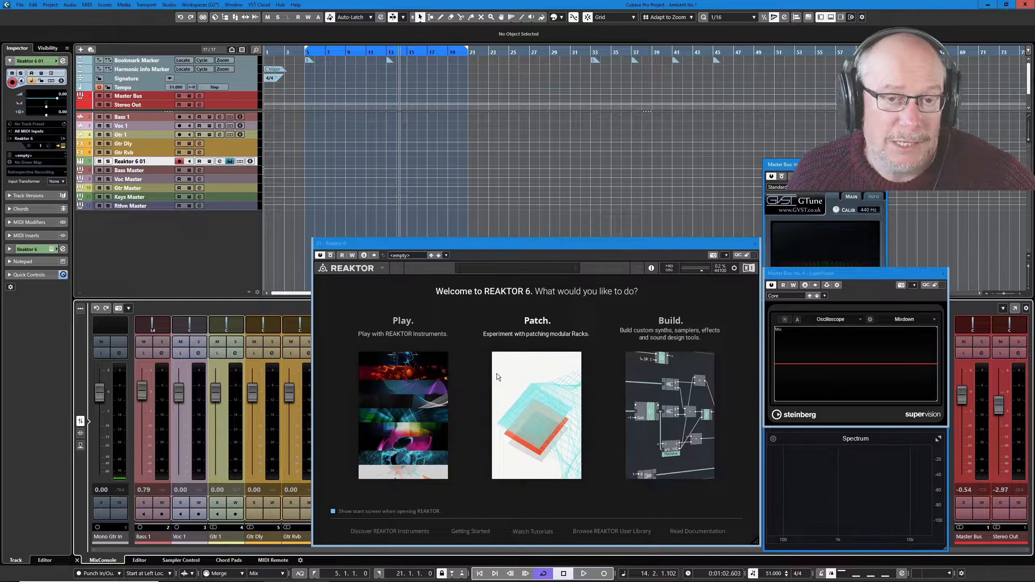
Open an empty rack for patching, and load the Lumikko ensemble from the Reaktor Blocks folder.
click(538, 332)
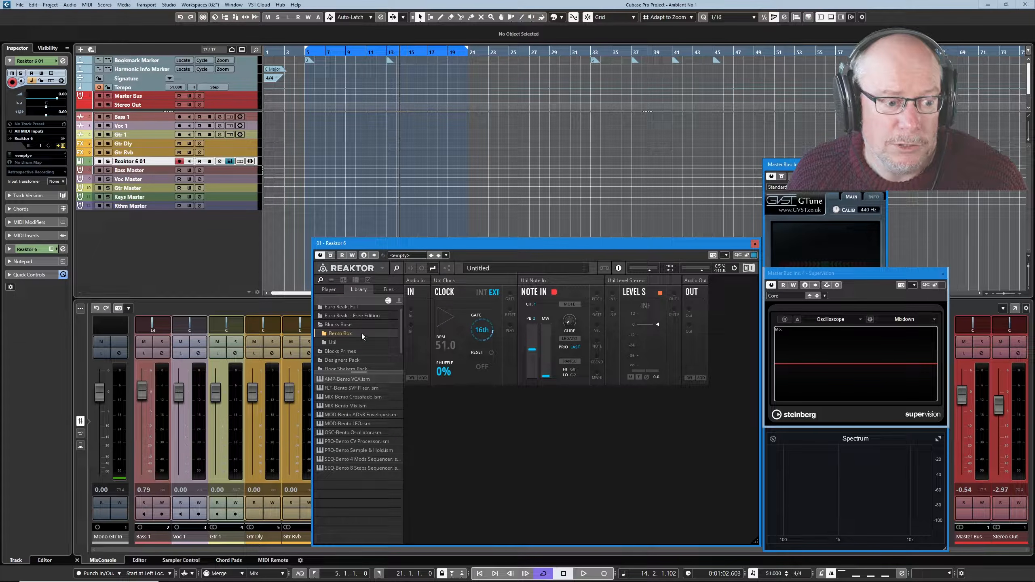
click(329, 289)
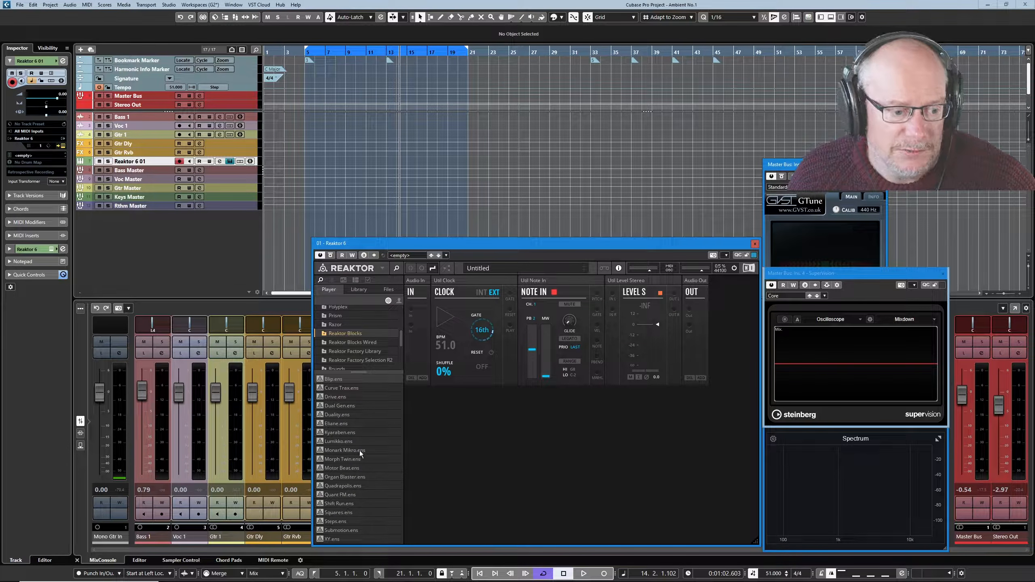
double_click(337, 440)
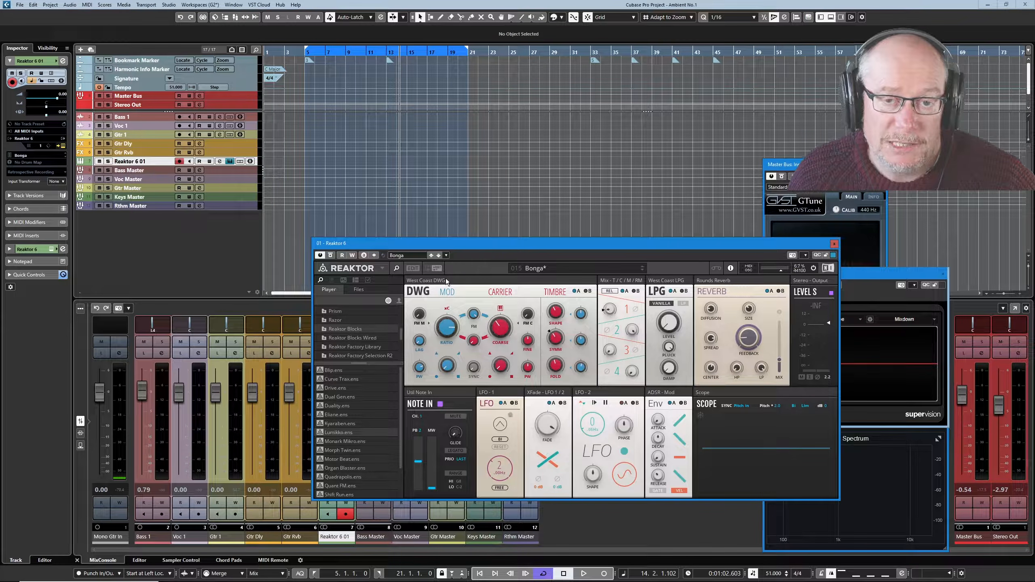
Turn on edit mode for the Lumikko ensemble.
mouse_move(447, 281)
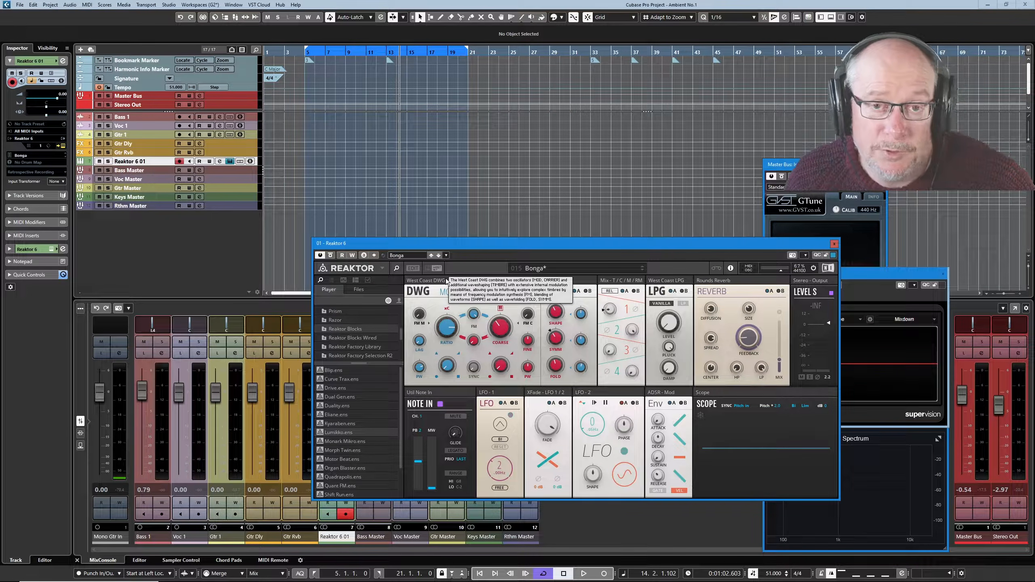
click(409, 270)
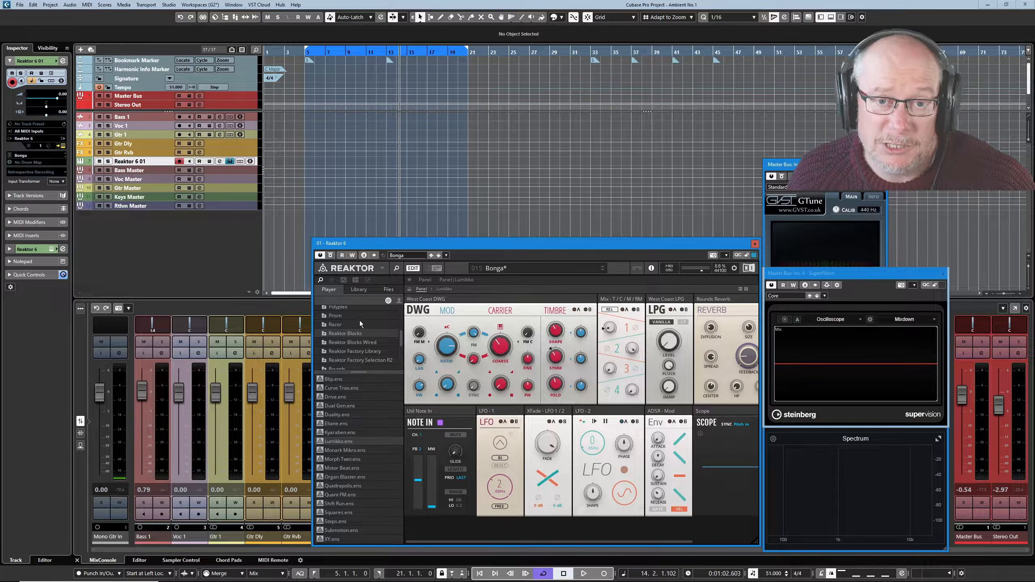
Create a new rack and discard the changes to the Lumikko ensemble.
click(382, 268)
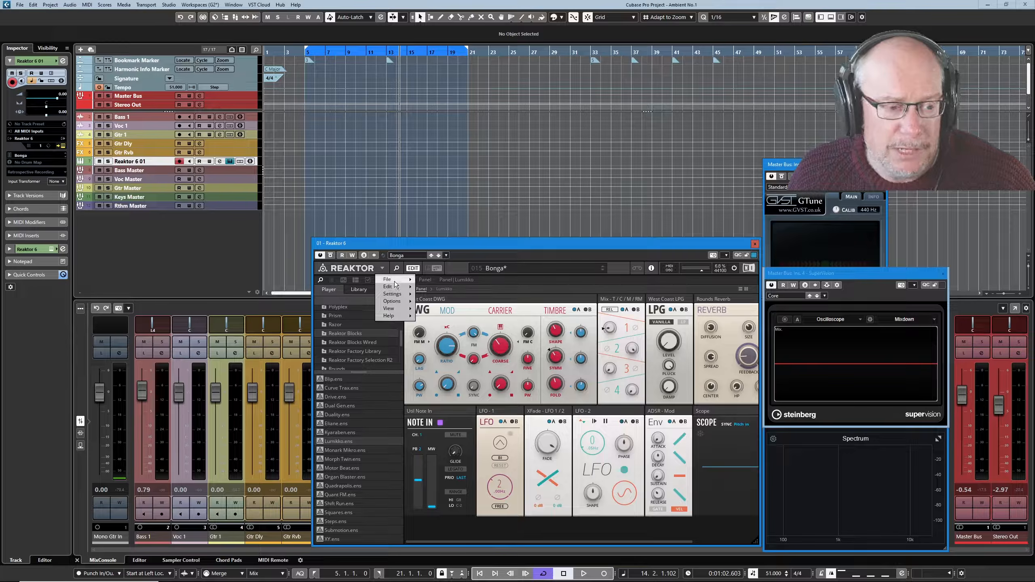
mouse_move(392, 281)
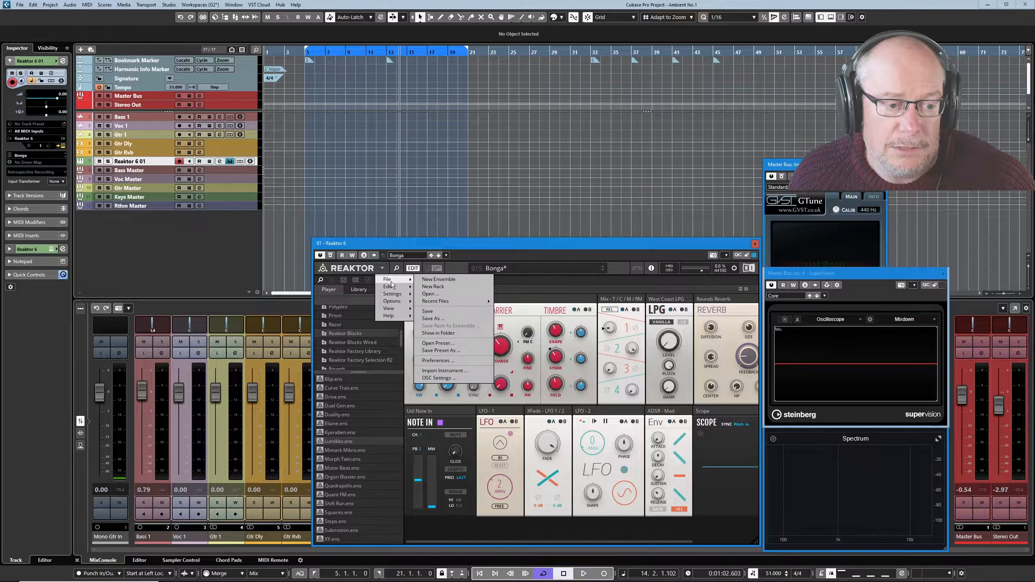
click(441, 287)
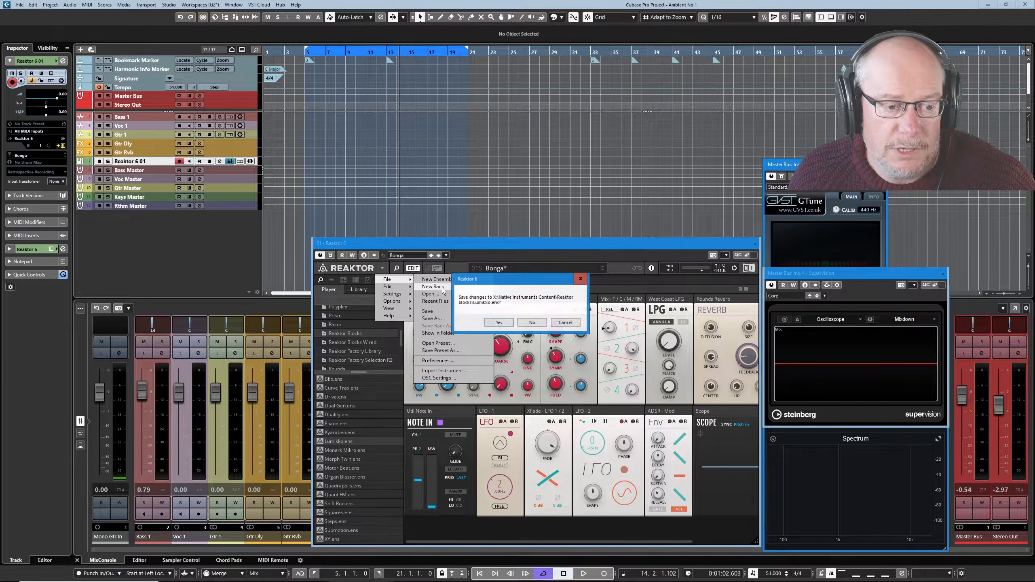
click(532, 322)
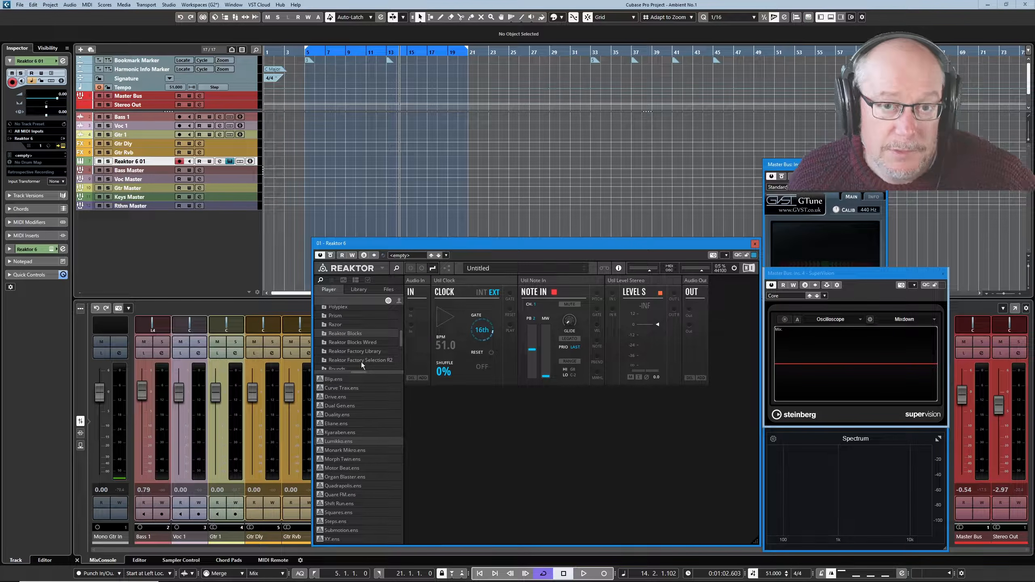
Enlarge the browser's folder list and examine the vendor folders, including the contents of Native Instruments.
drag(360, 372, 353, 421)
scroll(369, 381, up, 5)
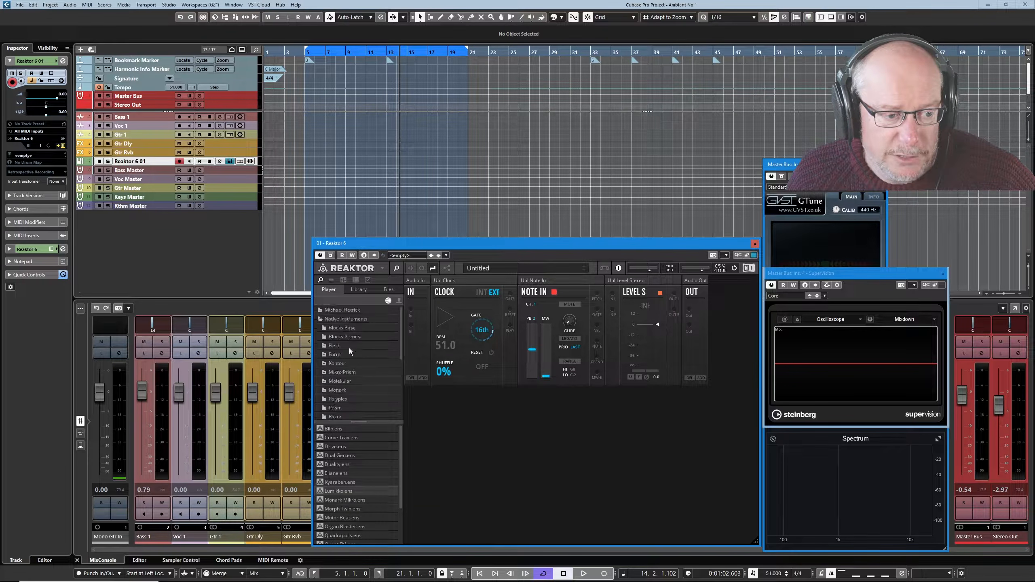
click(321, 319)
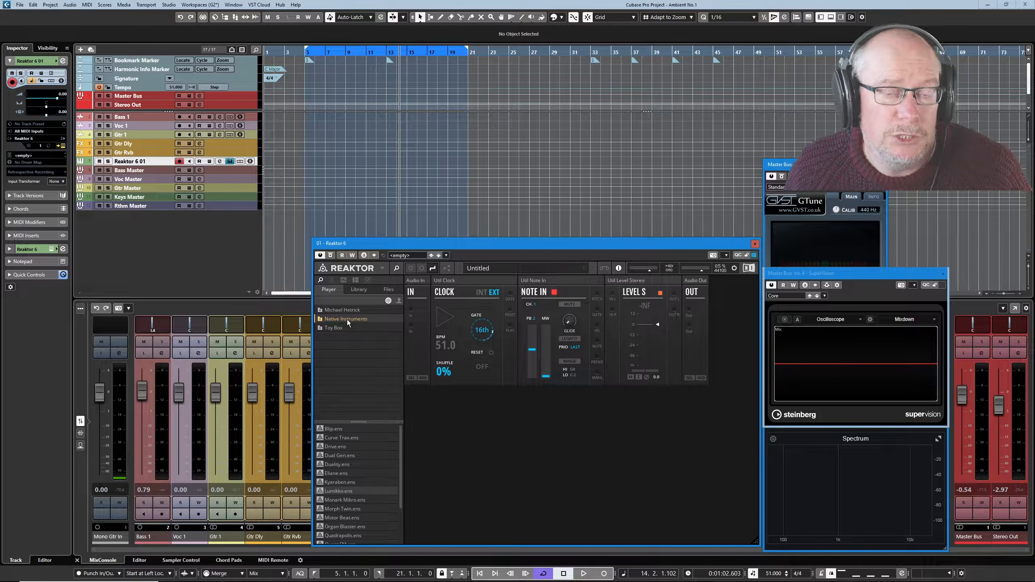
click(321, 310)
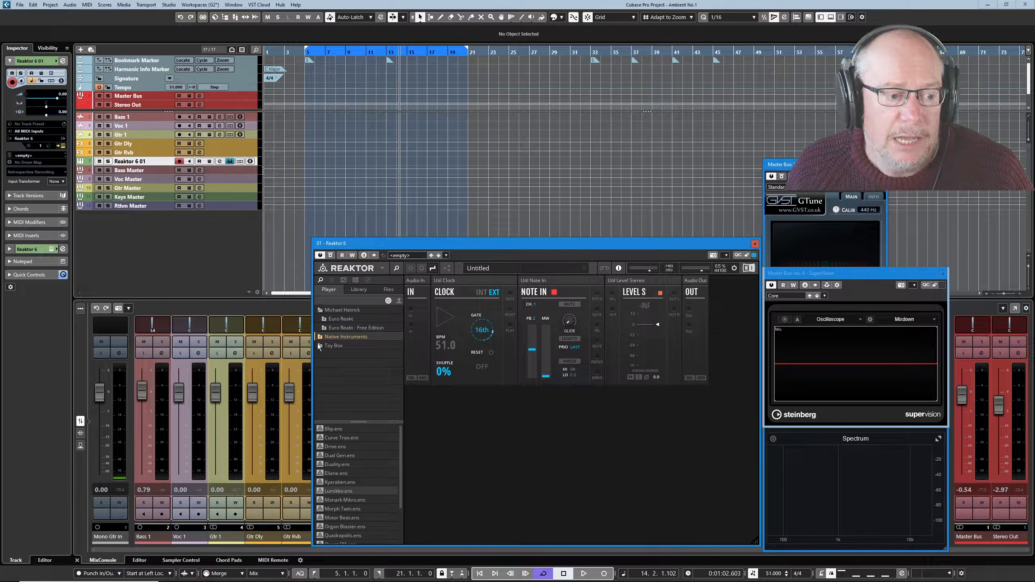
click(320, 345)
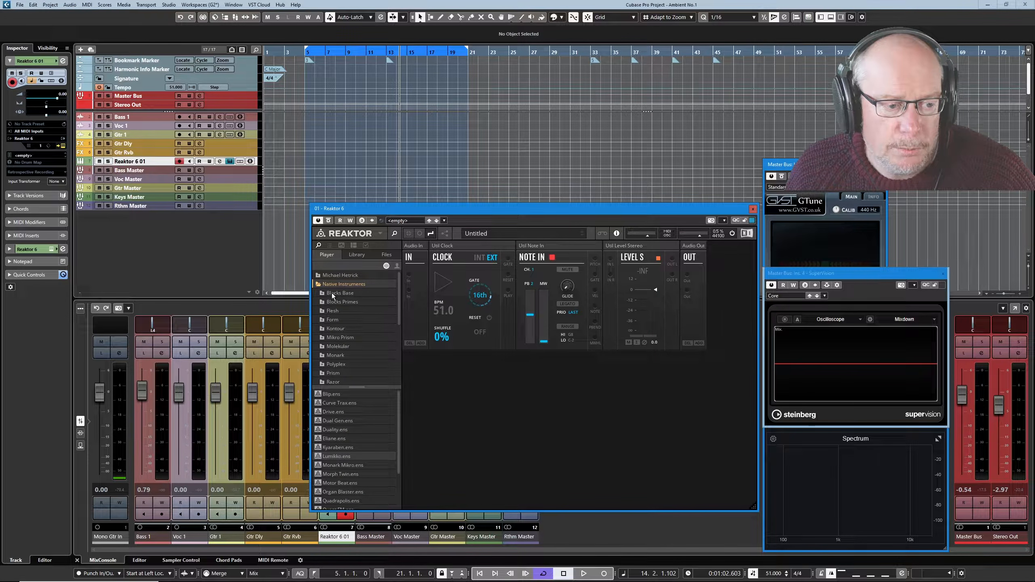
scroll(357, 303, down, 3)
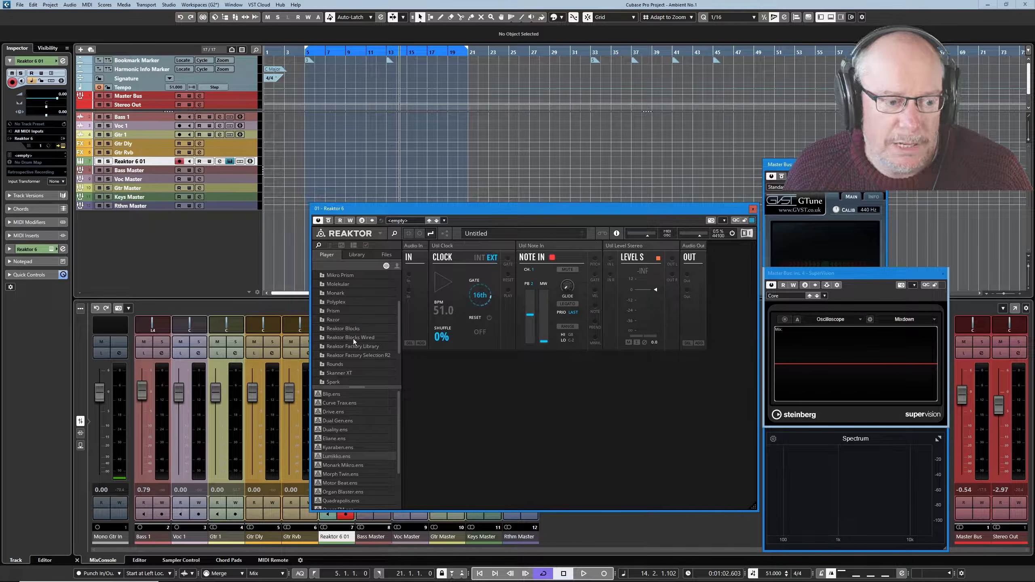
scroll(343, 348, up, 3)
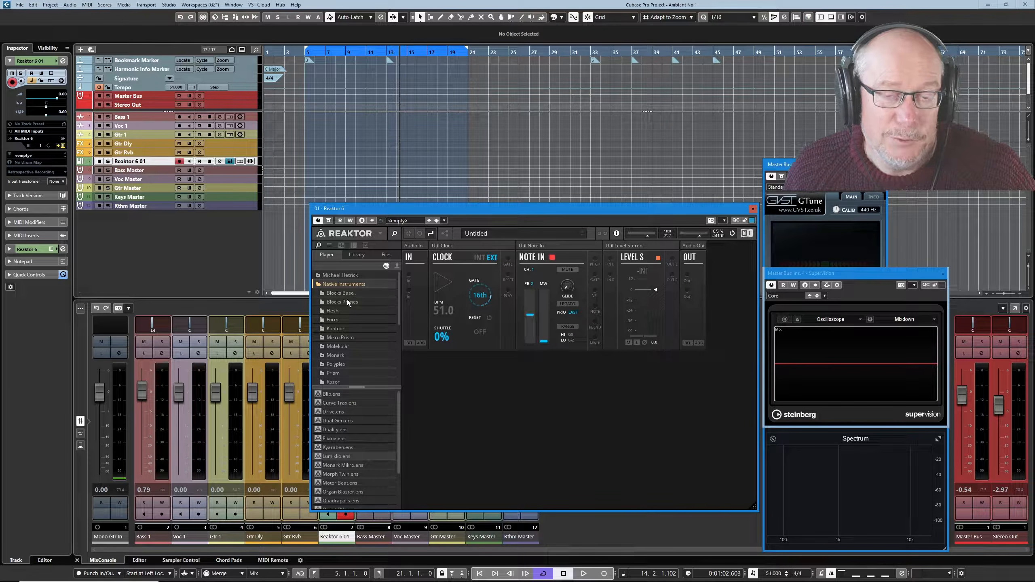
Load the Lumikko ensemble from the Reaktor Blocks folder into the workspace without saving the current rack.
scroll(347, 323, down, 2)
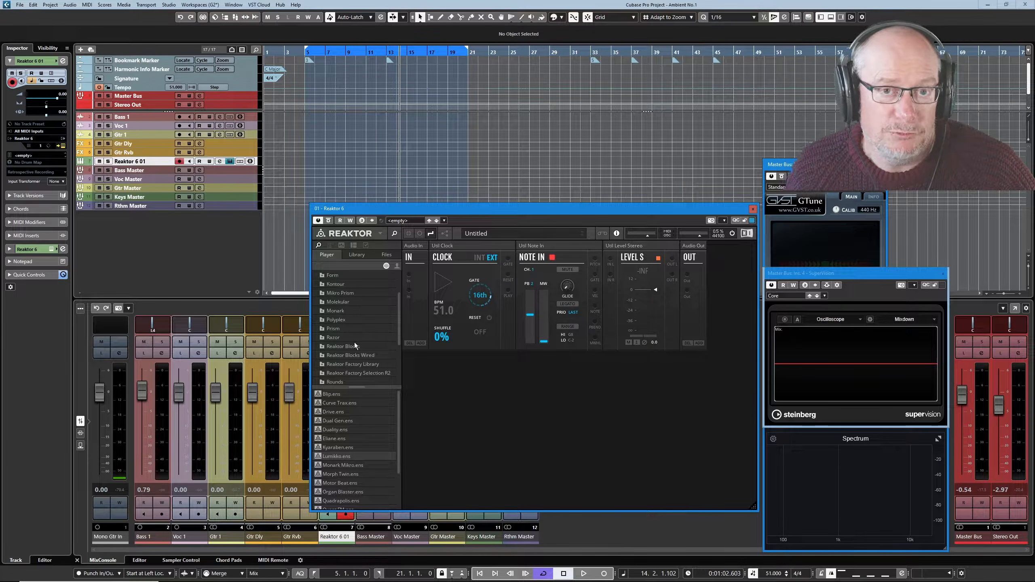
click(335, 346)
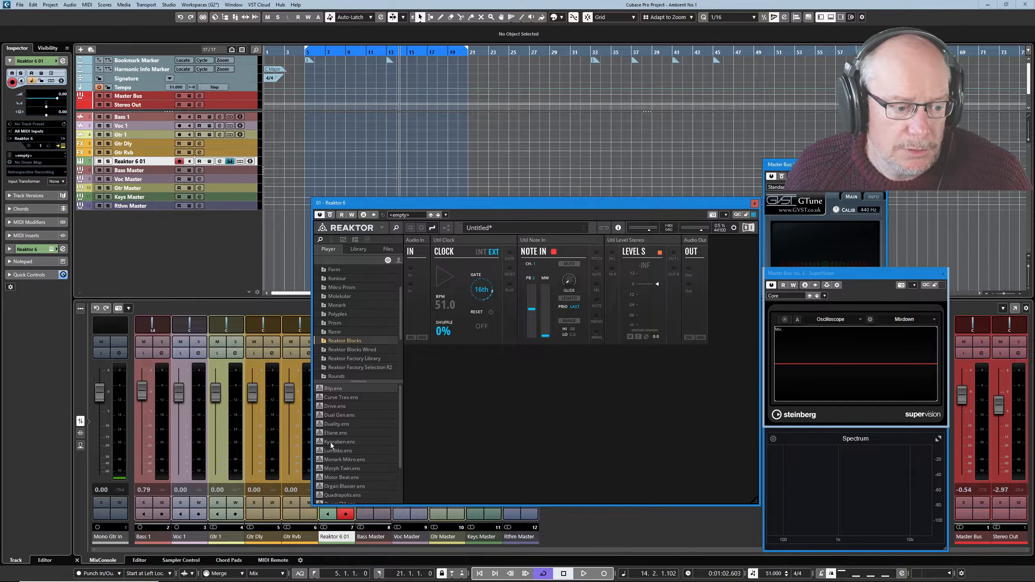
drag(332, 450, 574, 434)
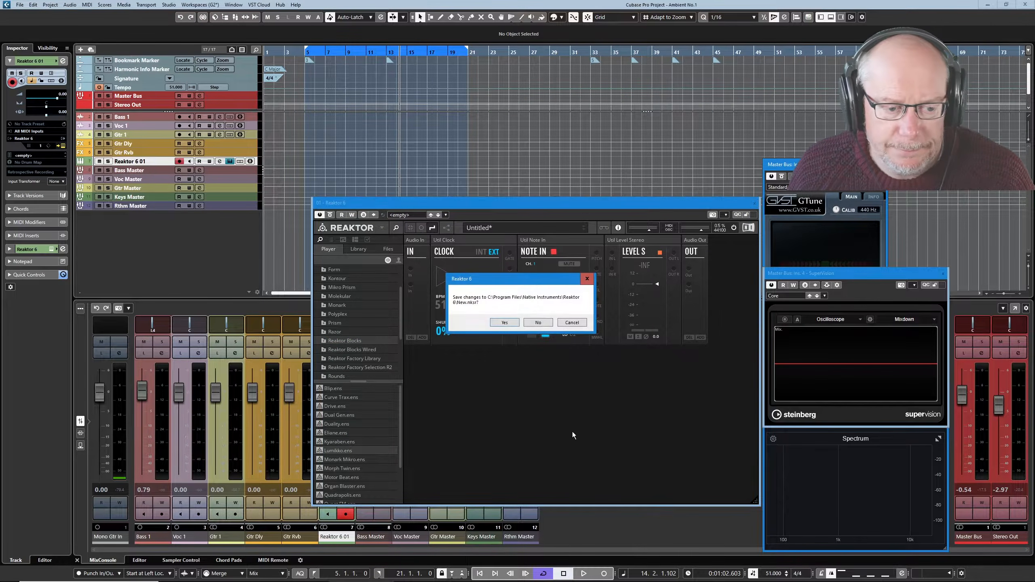
click(545, 322)
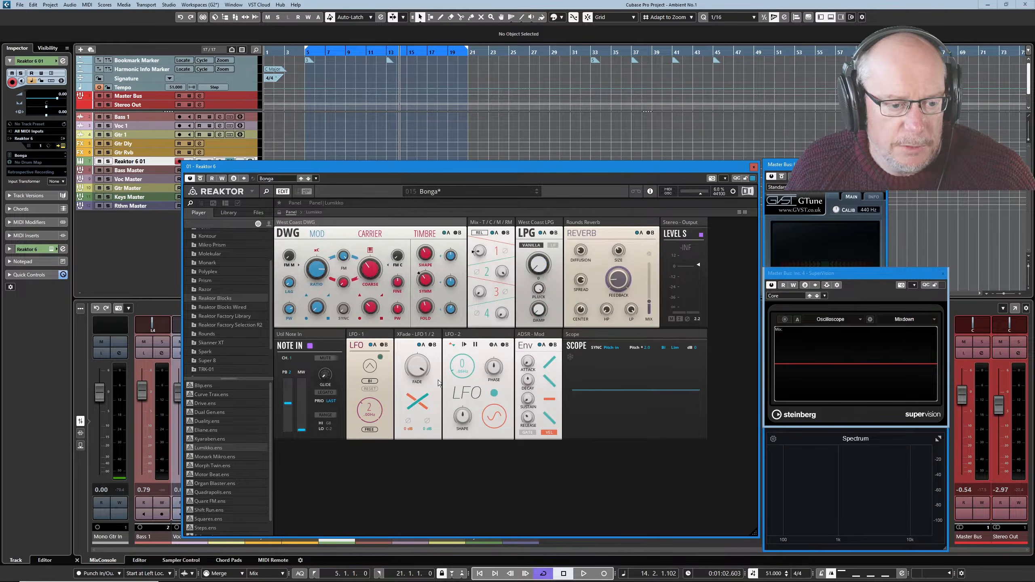
Move the LFO-2 panel ahead of XFade, and show the structure below the panels in an enlarged window.
drag(470, 335, 428, 373)
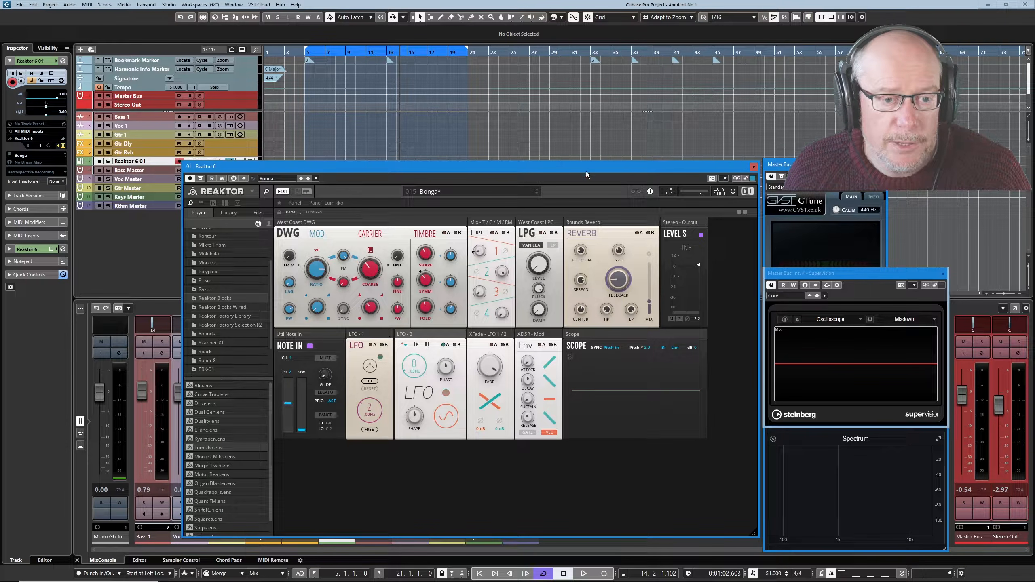
click(738, 213)
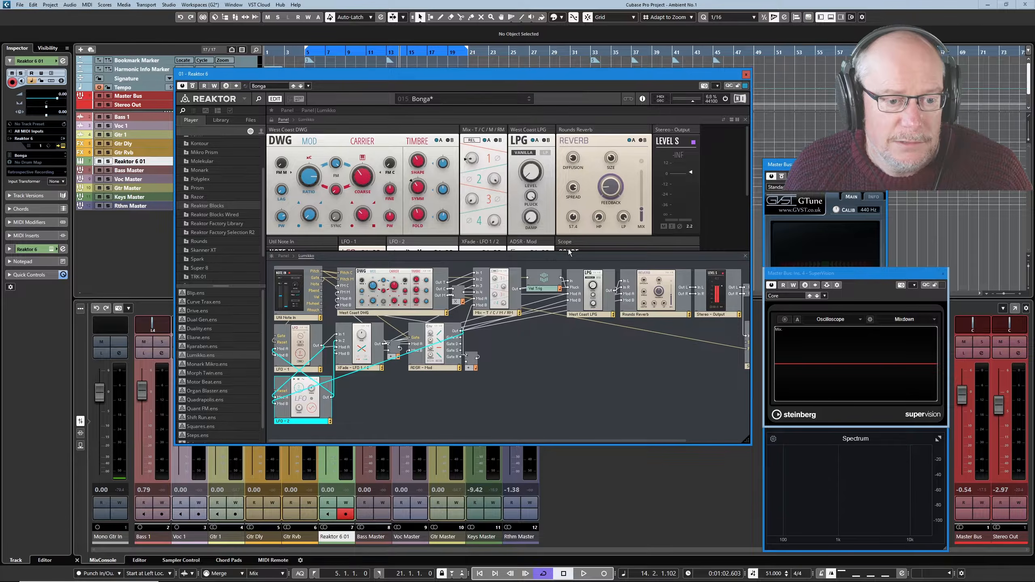
drag(565, 254, 566, 300)
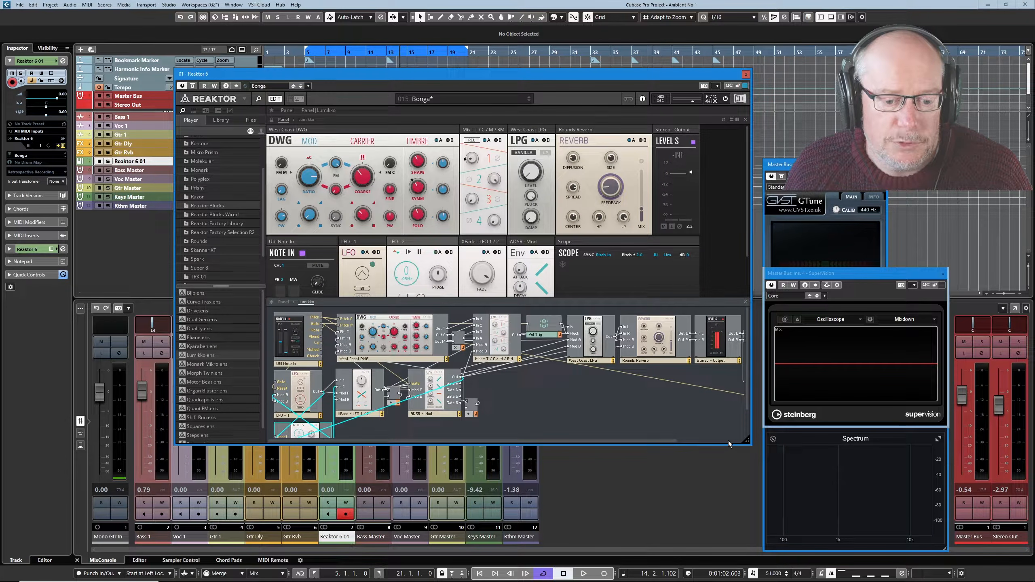
drag(746, 441, 759, 545)
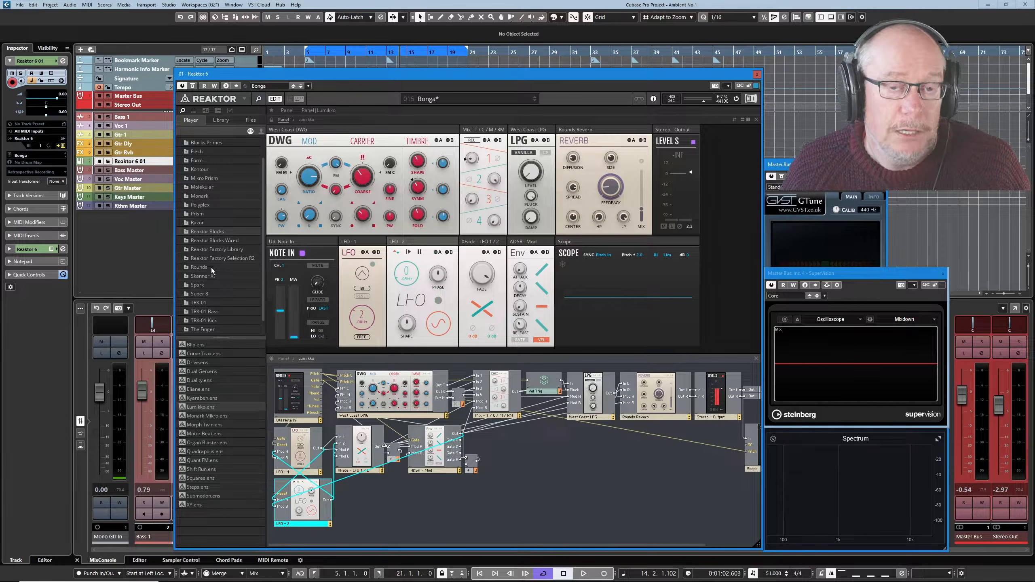
Load the Arena Alert rack from the Lead folder in the Blocks Base racks, discarding the Lumikko changes.
click(210, 232)
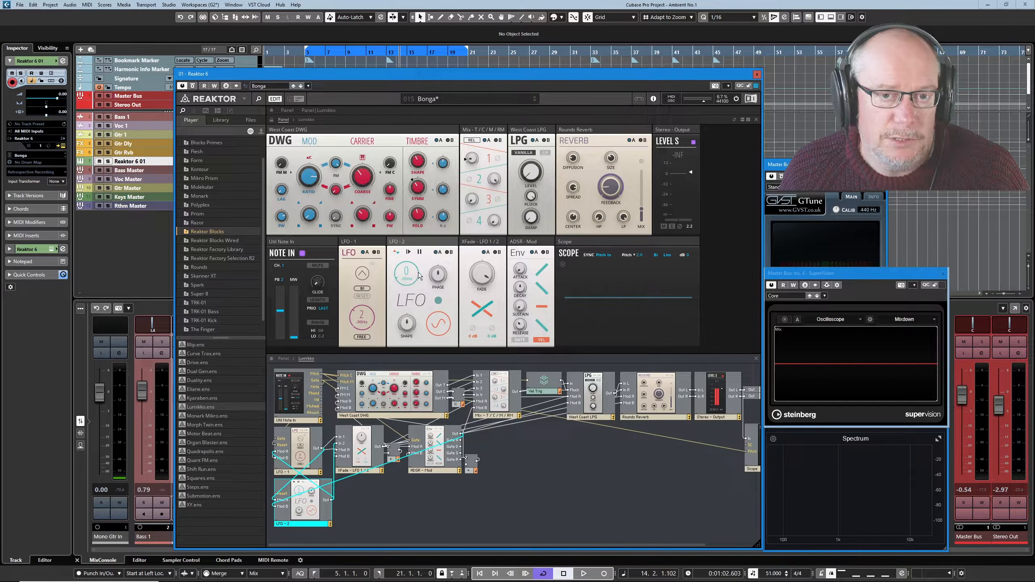
scroll(207, 262, up, 1)
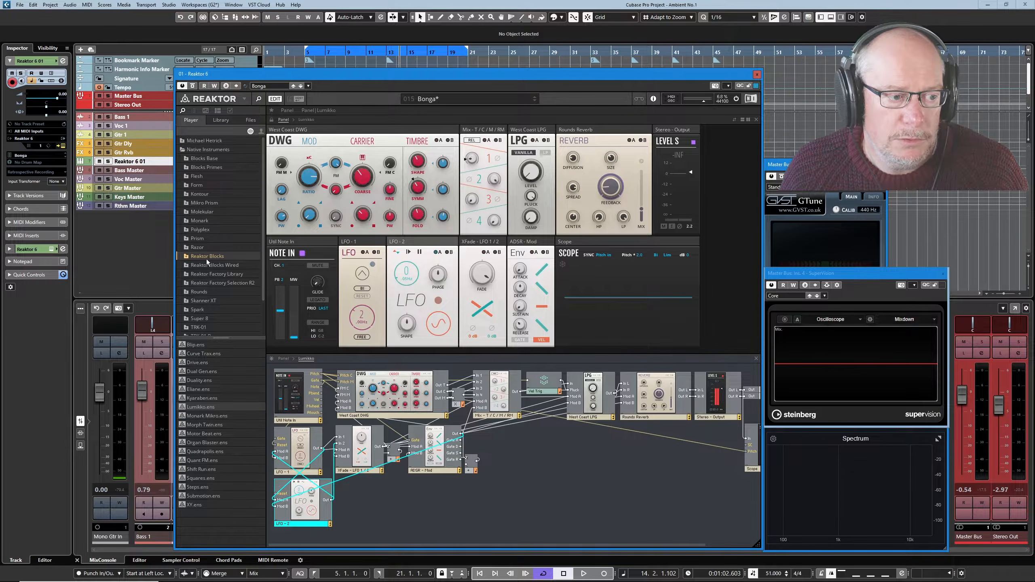
click(207, 160)
click(186, 158)
click(199, 186)
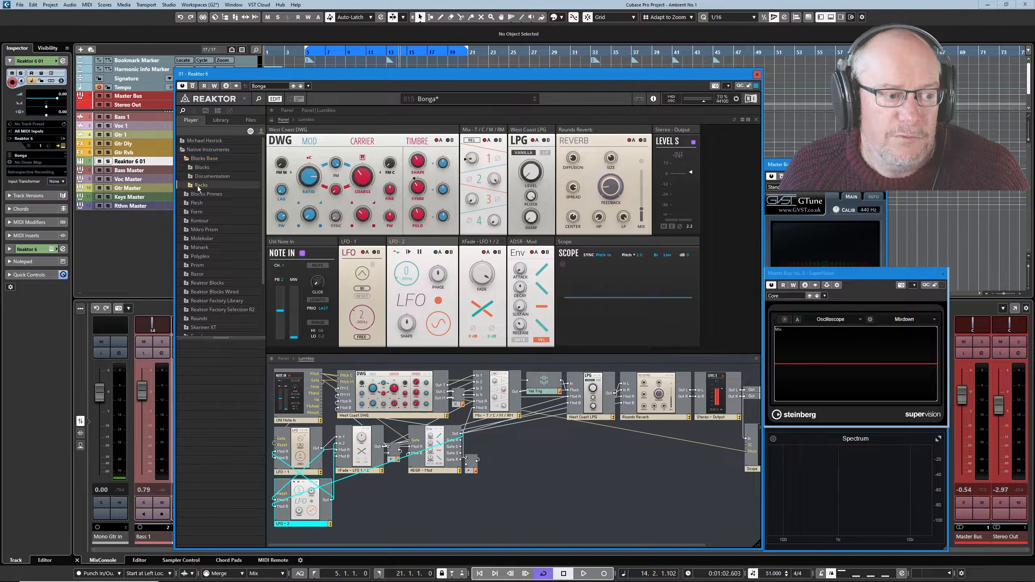
click(191, 185)
click(200, 211)
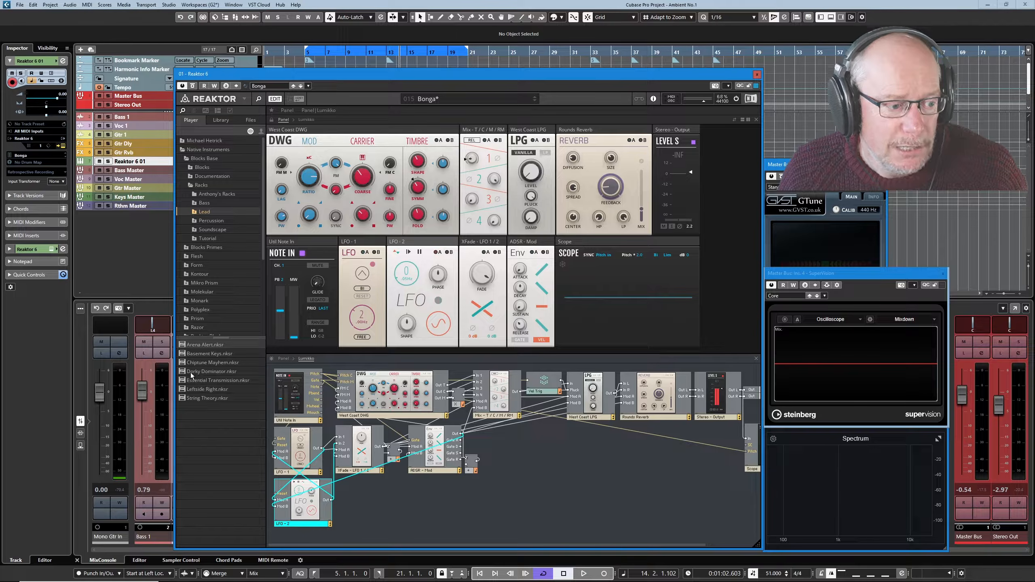
double_click(198, 347)
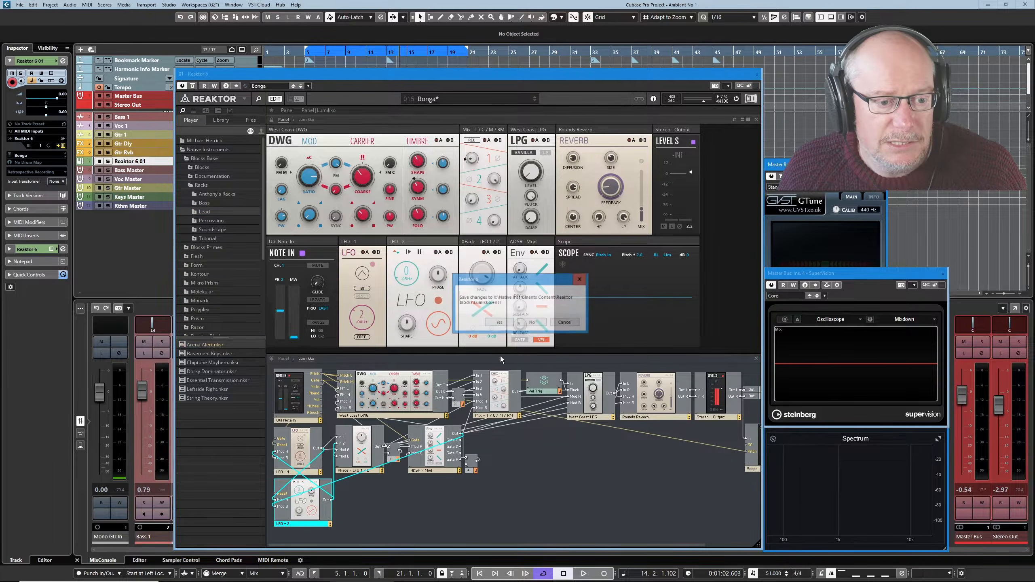
click(534, 323)
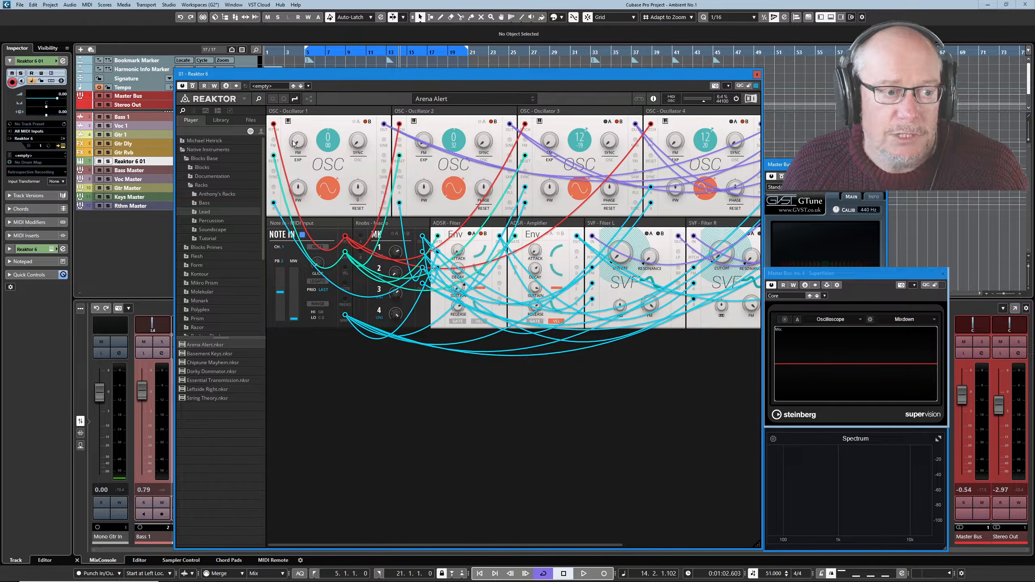
Examine the Arena Alert rack's structure in an enlarged pane, and close that view.
click(309, 99)
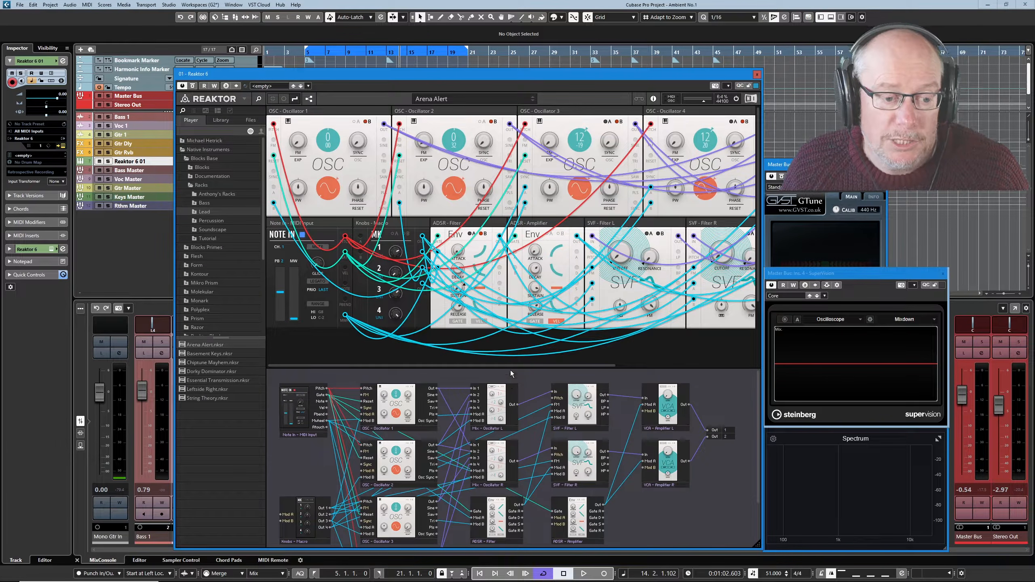
drag(511, 367, 511, 320)
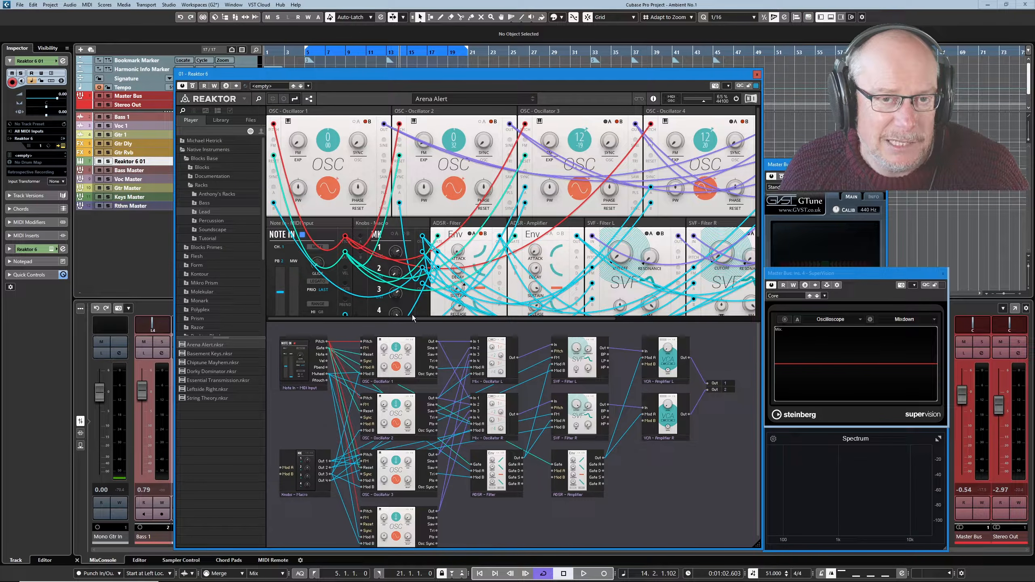
click(310, 100)
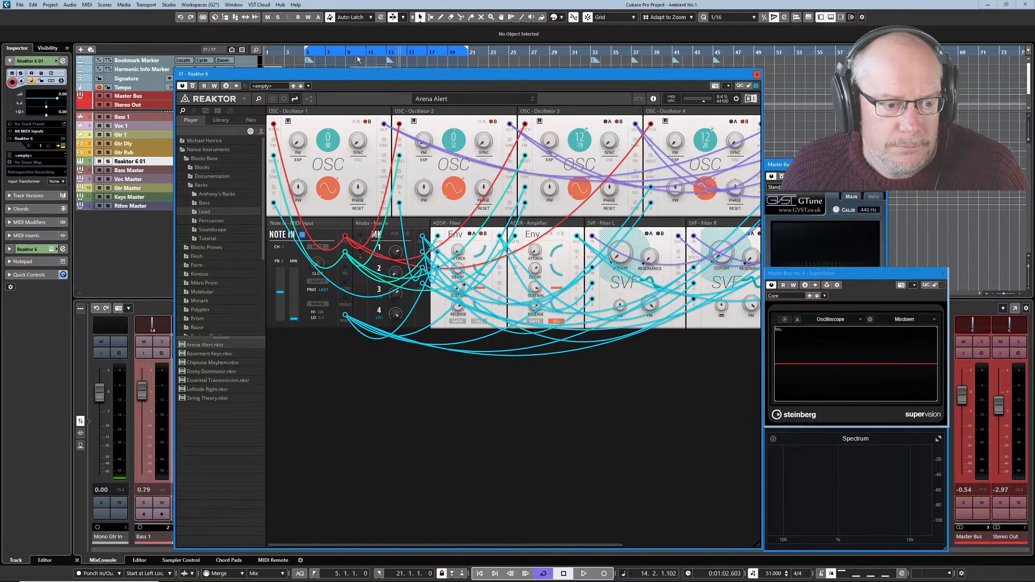
Widen the Reaktor window to show more of the rack and move it lower over the project.
drag(757, 545, 899, 428)
drag(649, 77, 610, 173)
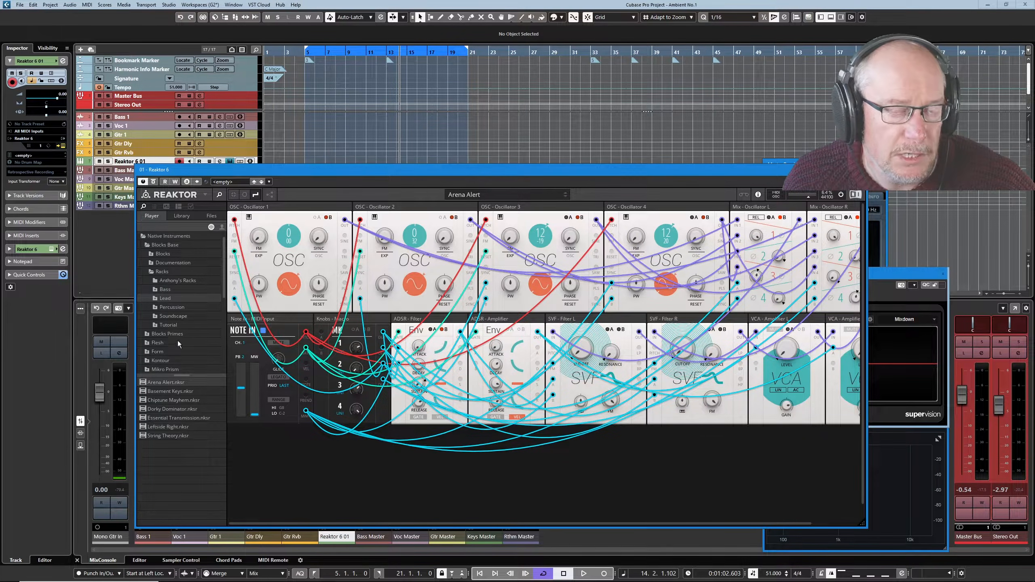
Collapse the Blocks Base folder and expand Blocks Primes in the browser.
click(152, 272)
click(150, 245)
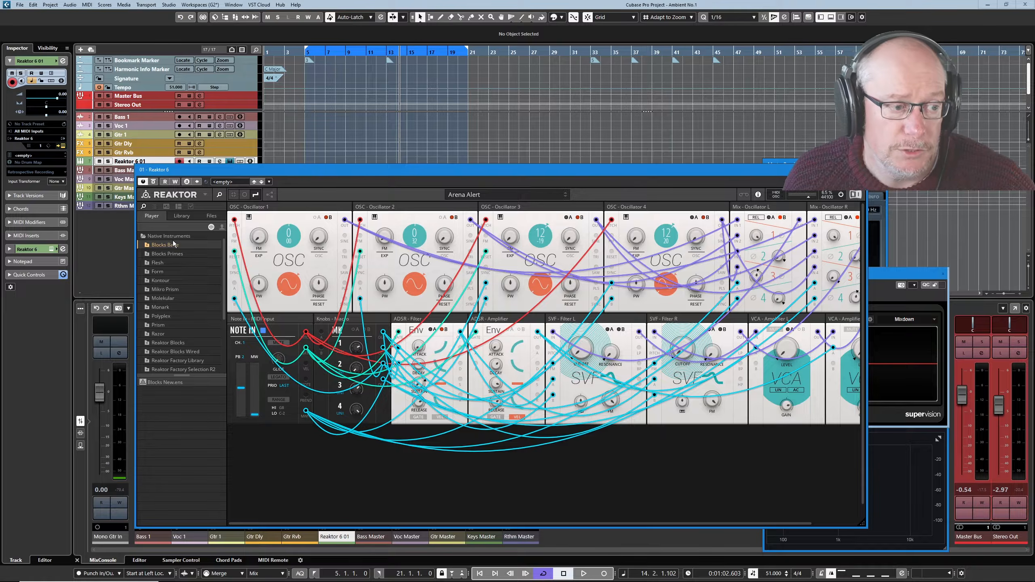
click(148, 254)
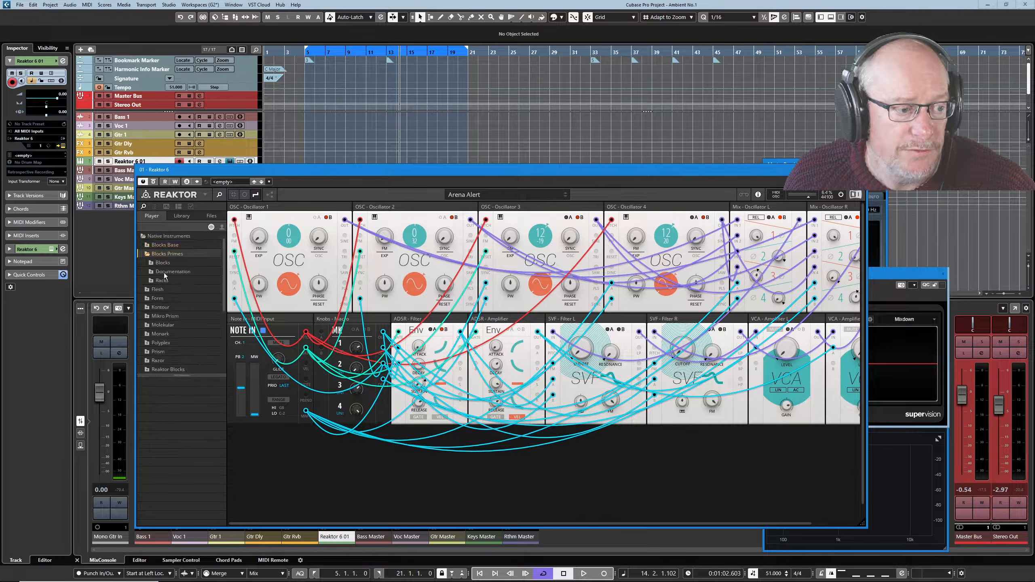
Load the Eternal Melody rack from the Lead folder of the Blocks Primes racks.
click(152, 280)
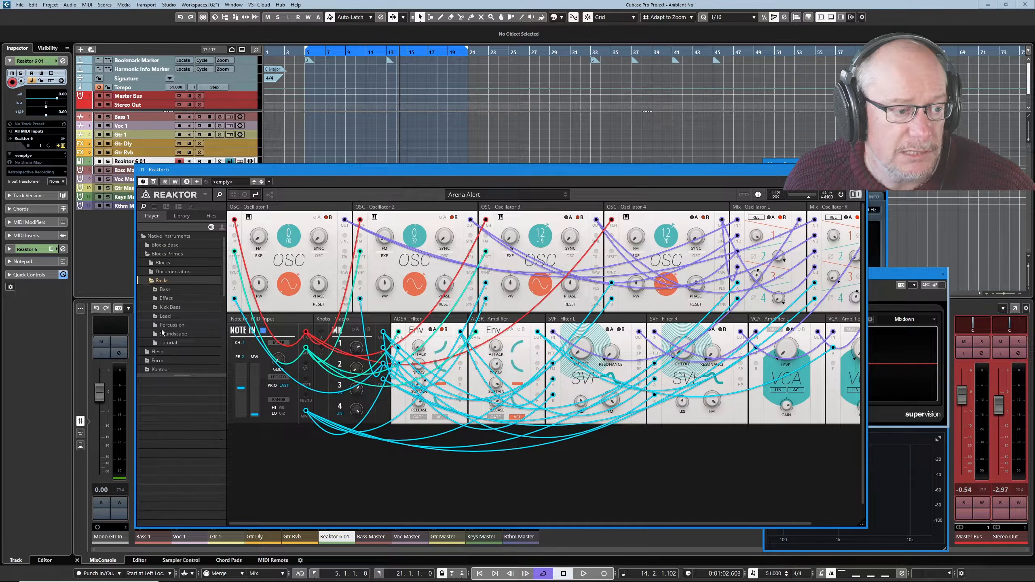
click(165, 316)
drag(170, 427, 463, 333)
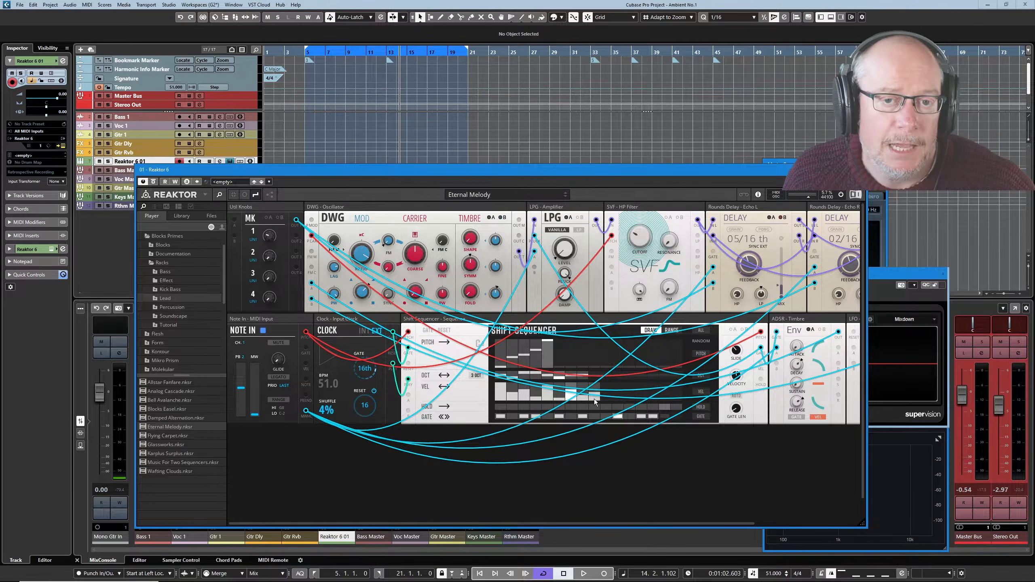
Collapse the Native Instruments content and load the Simple Scanner rack from the Samplers folder of the Euro Reakt racks.
click(147, 236)
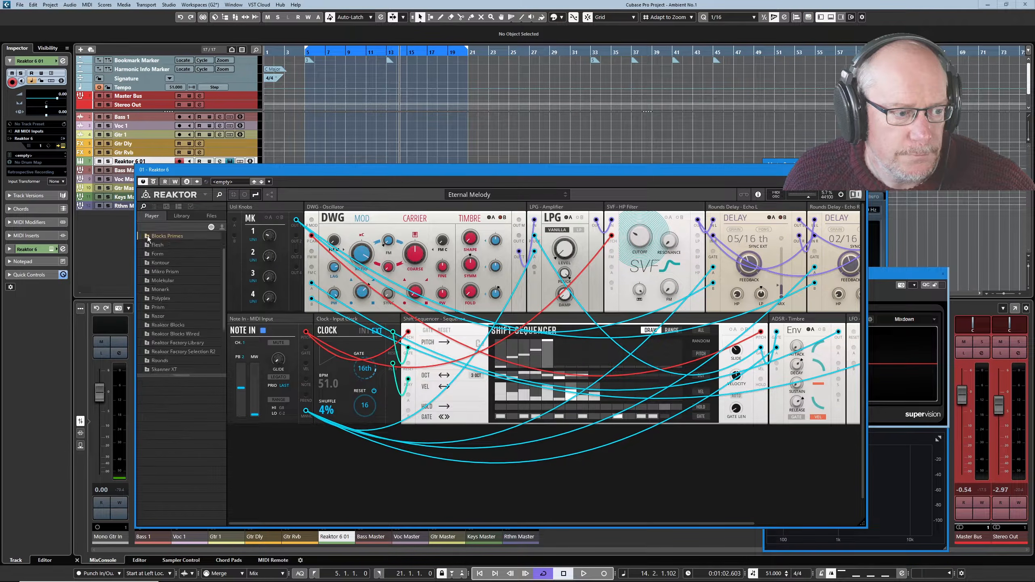
click(143, 245)
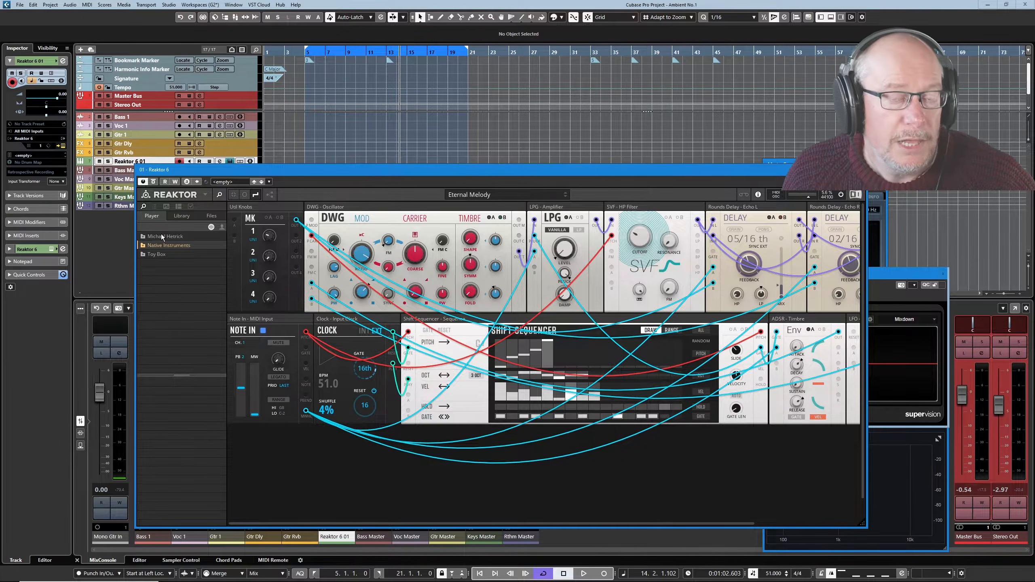
click(144, 236)
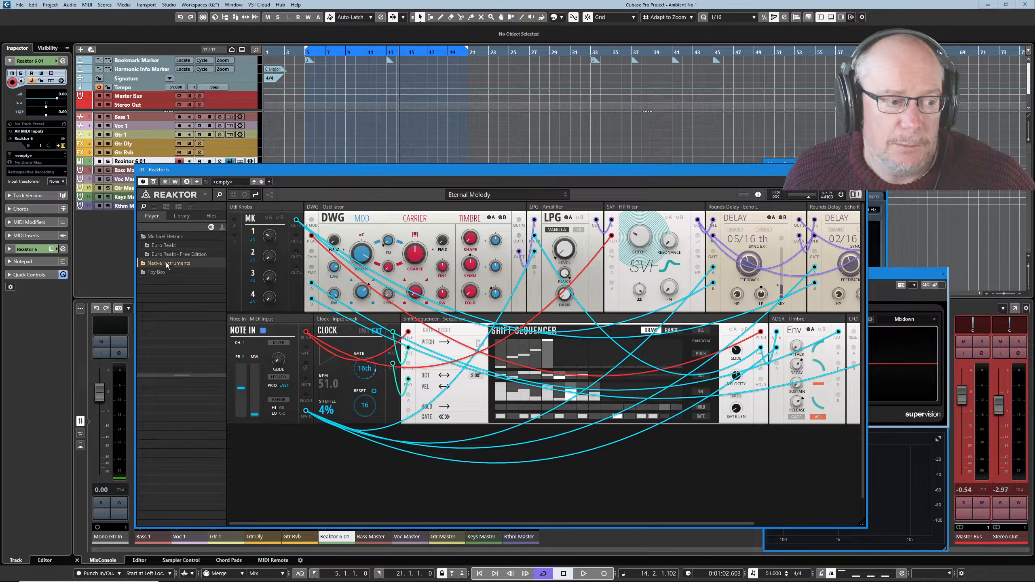
click(147, 245)
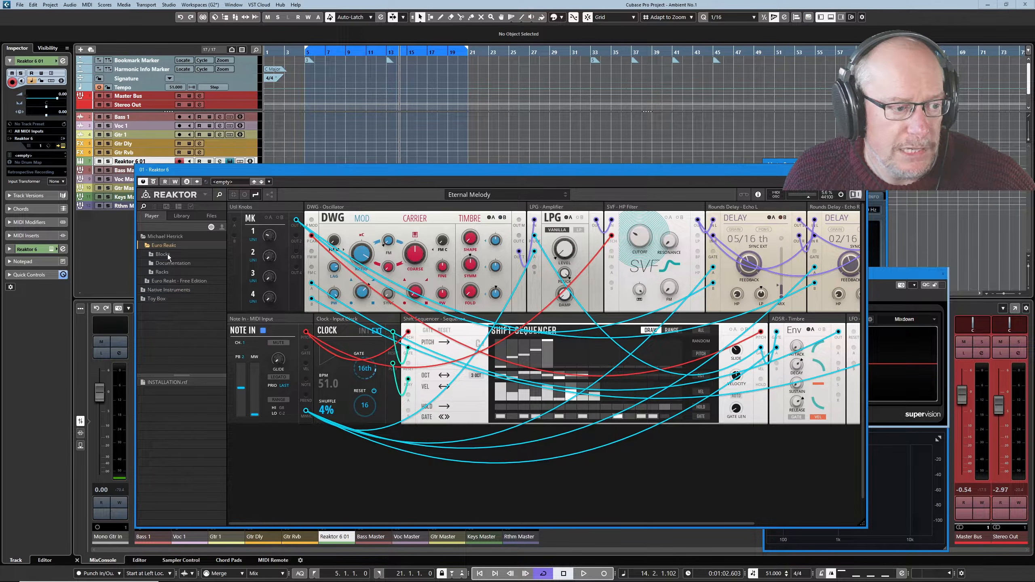
click(155, 273)
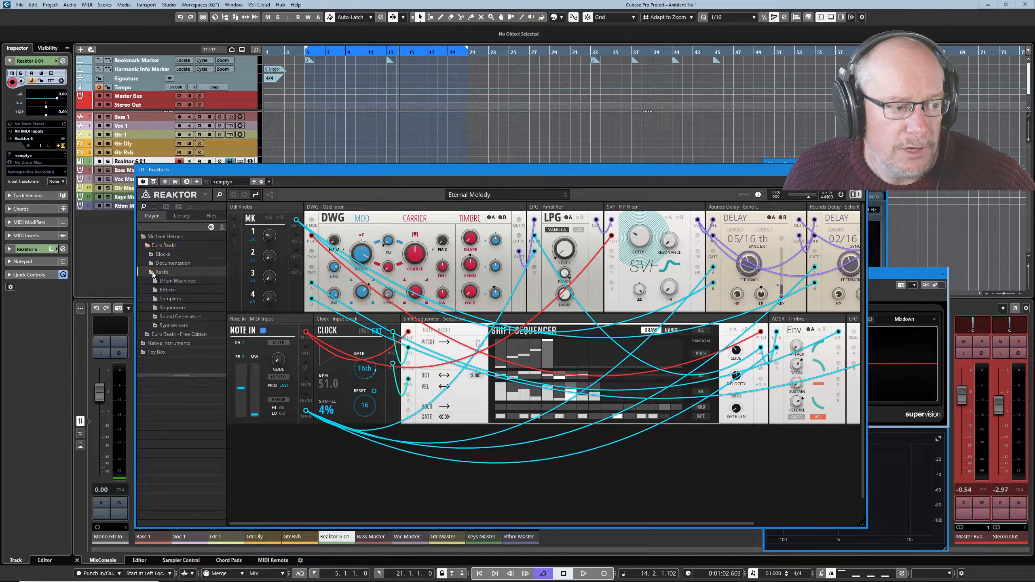
click(168, 299)
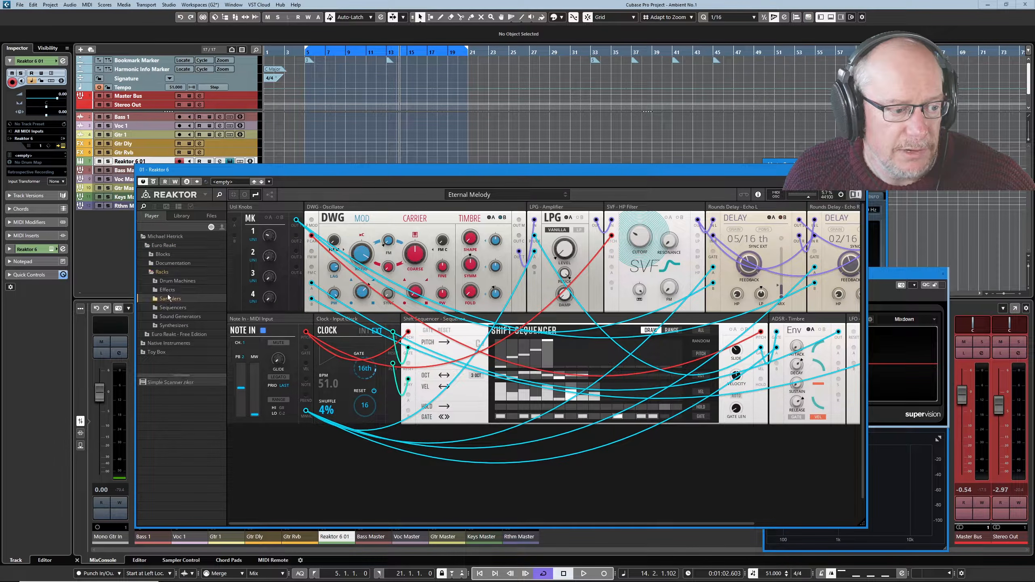
drag(476, 319, 475, 321)
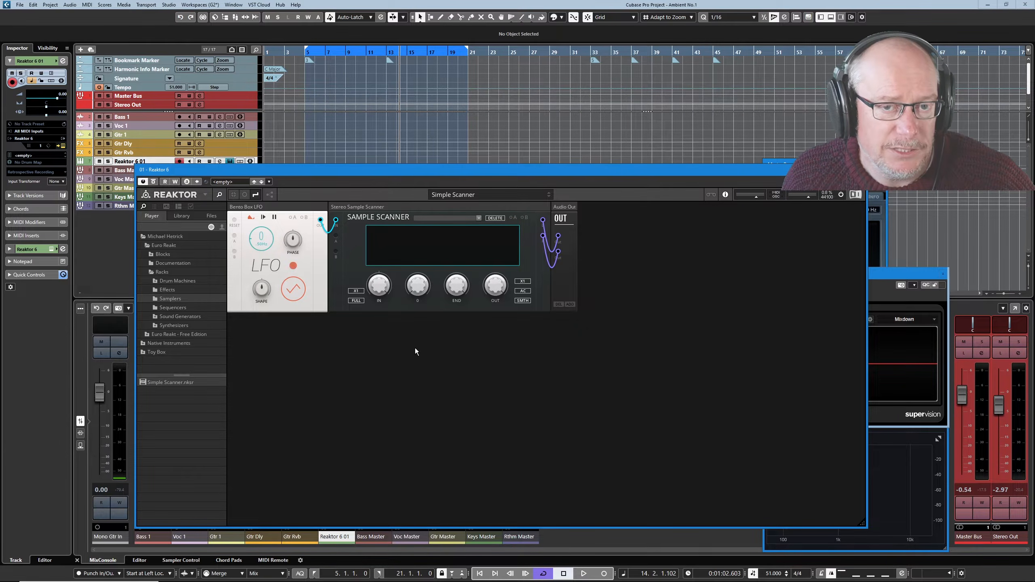
Load the Fresh Mouth rack from the Lead folder of the Toy Box Designers Pack racks.
click(144, 236)
click(143, 254)
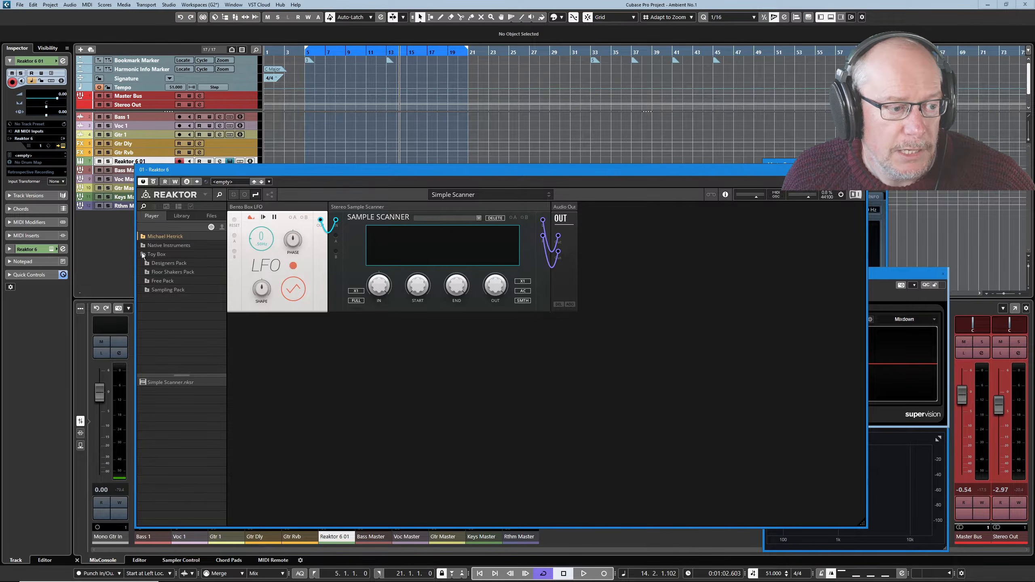
click(149, 262)
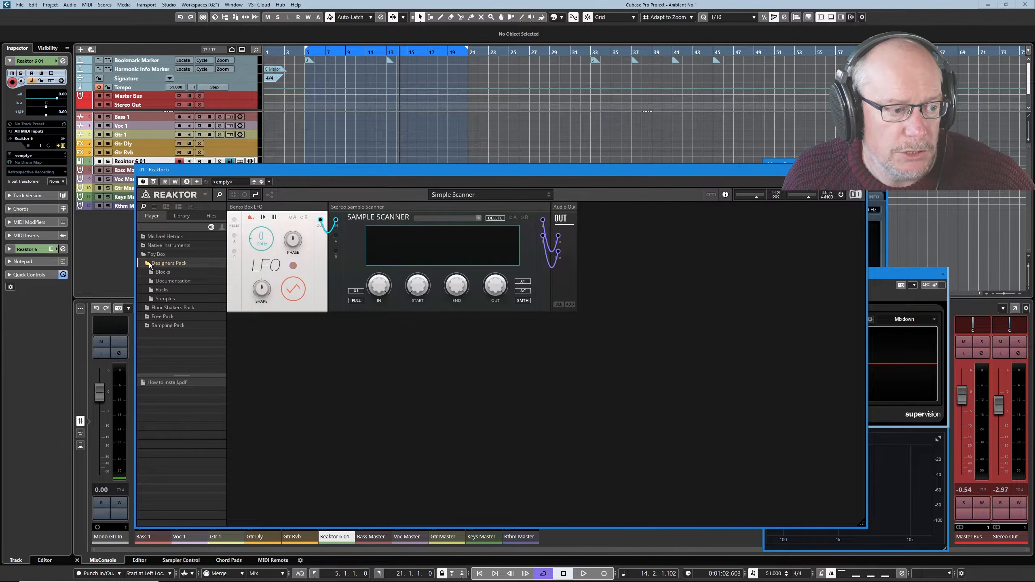
click(151, 290)
click(163, 316)
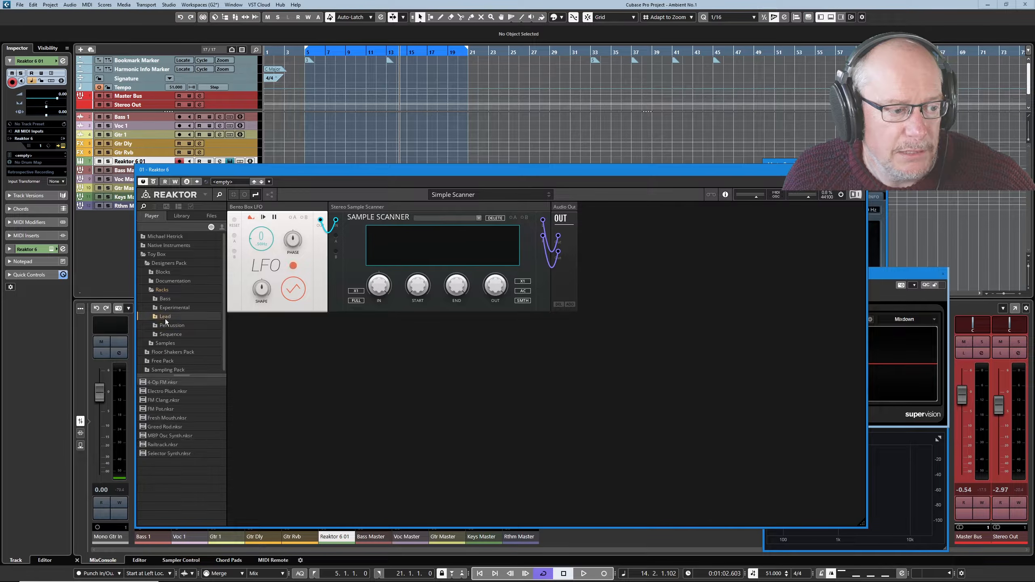
drag(167, 417, 372, 417)
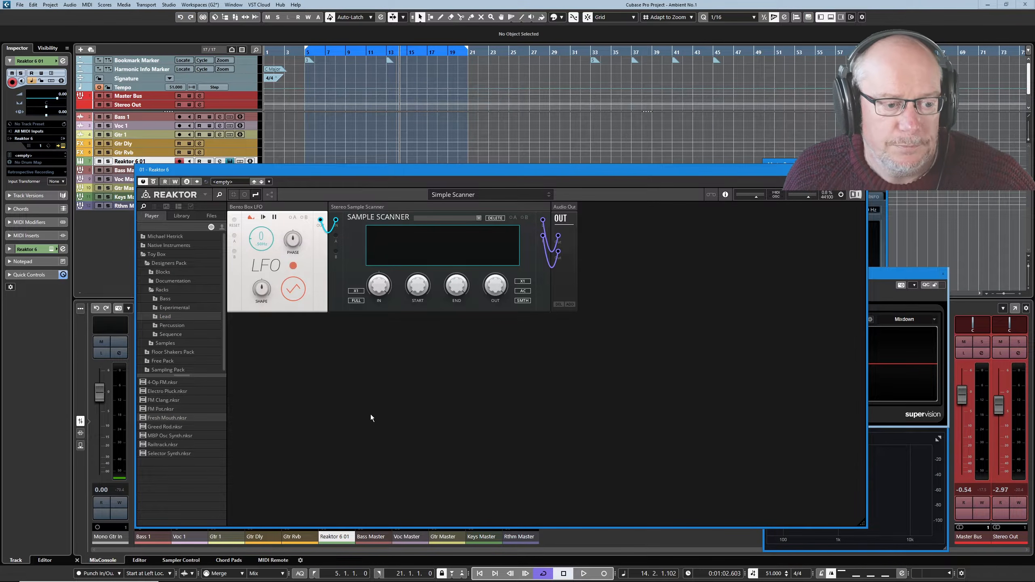
Add the Mod Pad block from the Designers Pack Modulation blocks after the Audio Out block, and collapse the Toy Box folder.
click(162, 289)
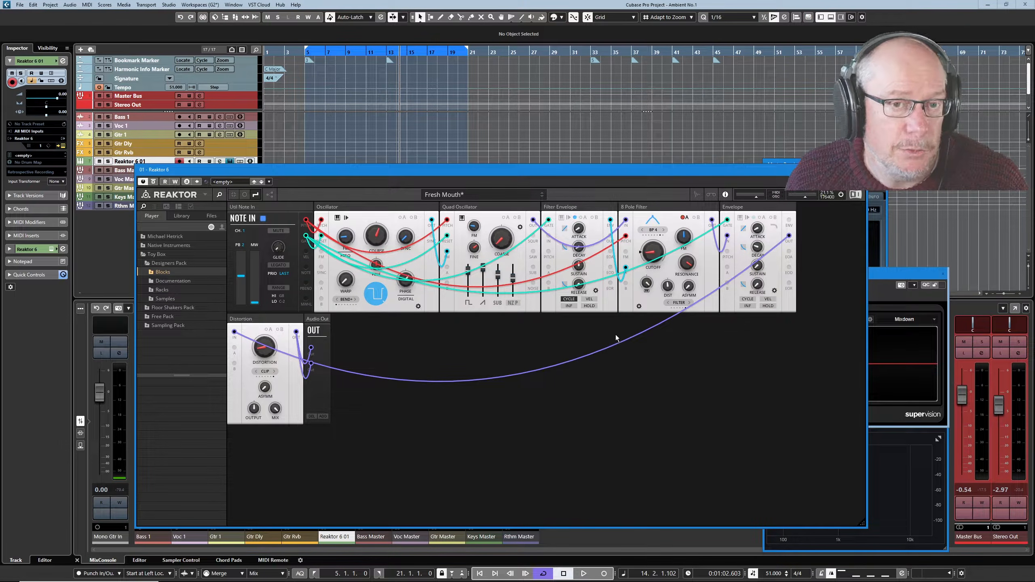
click(150, 271)
click(160, 299)
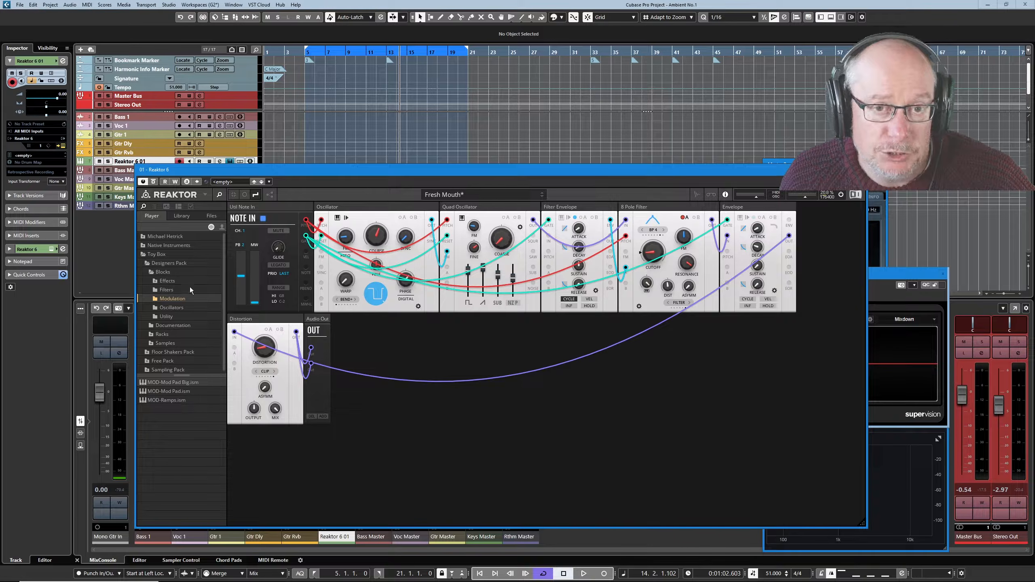
drag(337, 414, 397, 338)
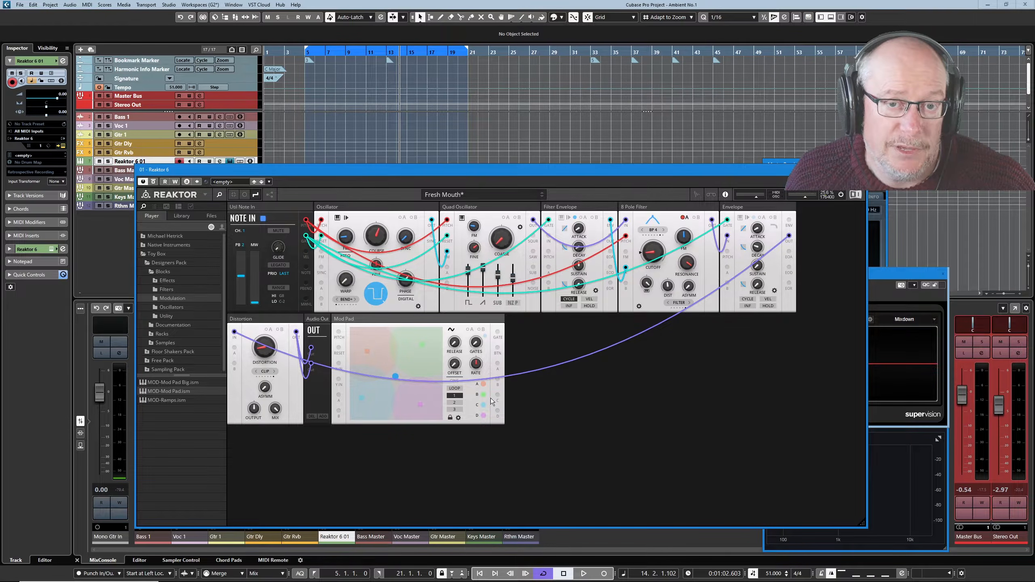
click(142, 253)
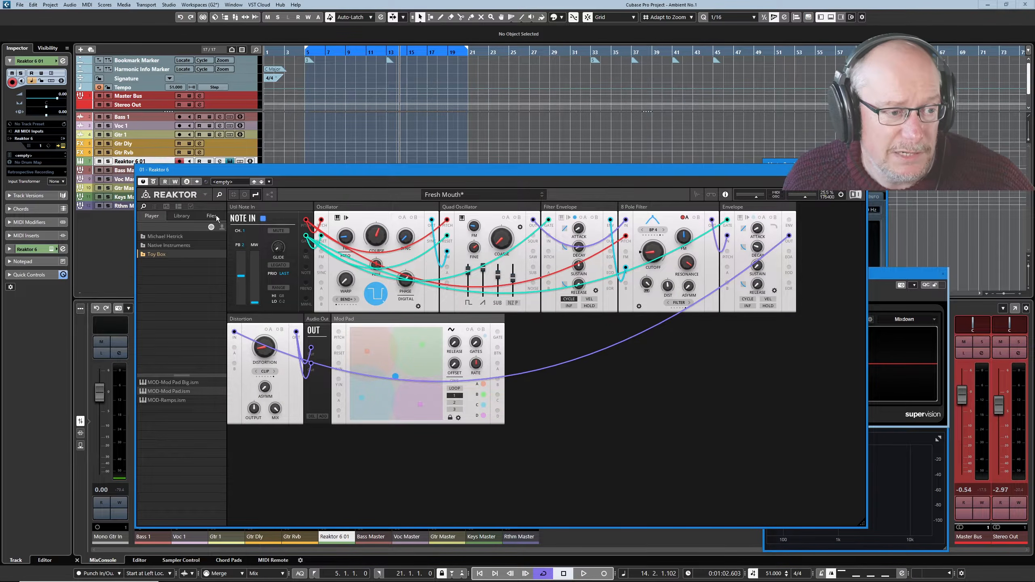
Create a new rack, discarding the changes to Fresh Mouth.
click(206, 195)
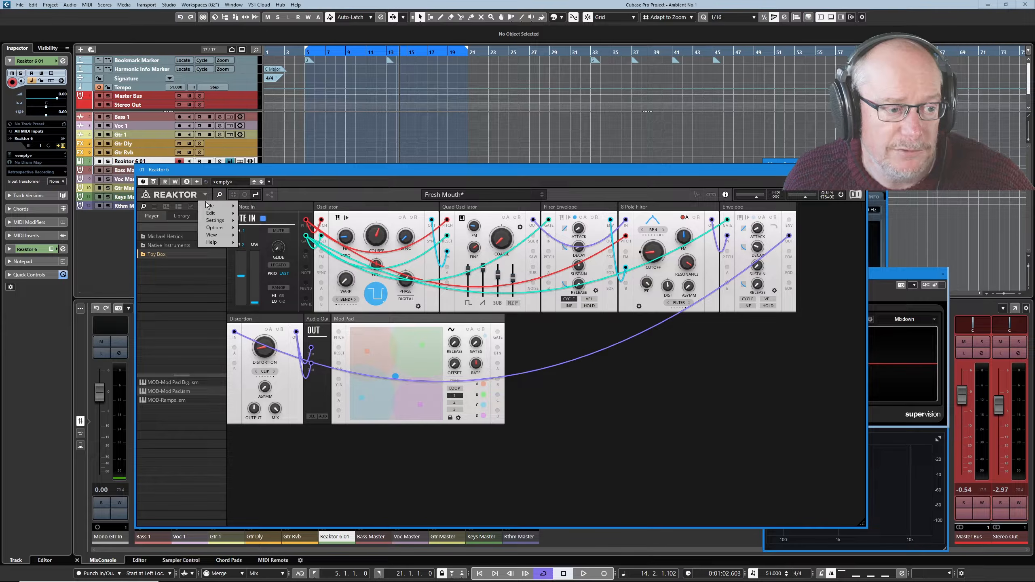
mouse_move(206, 205)
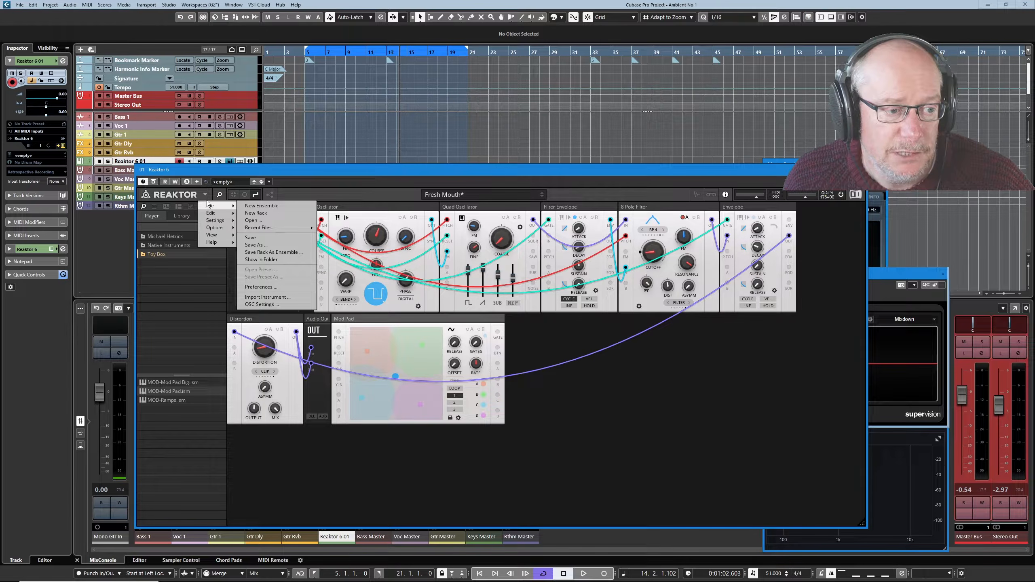
click(256, 213)
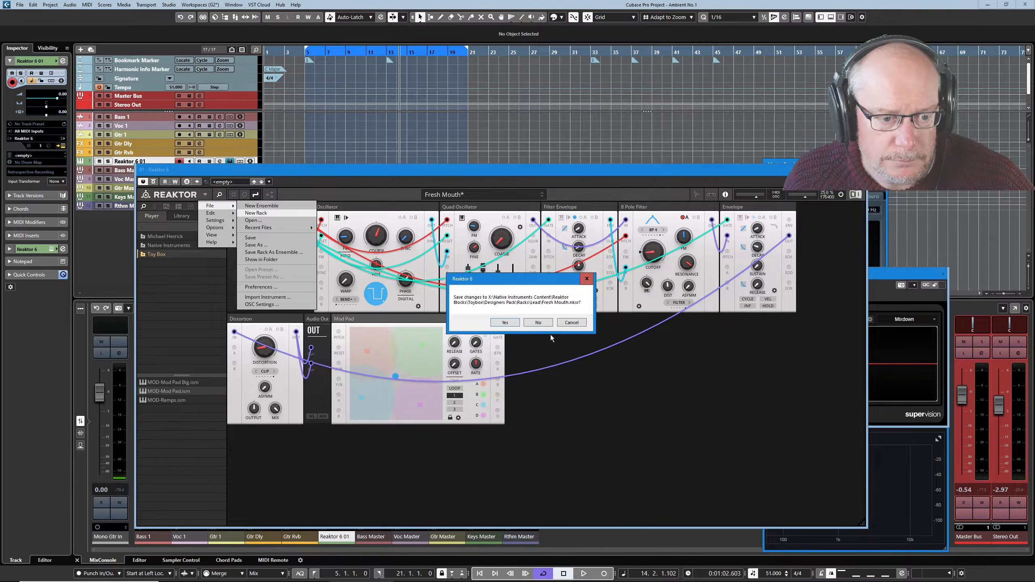
click(538, 322)
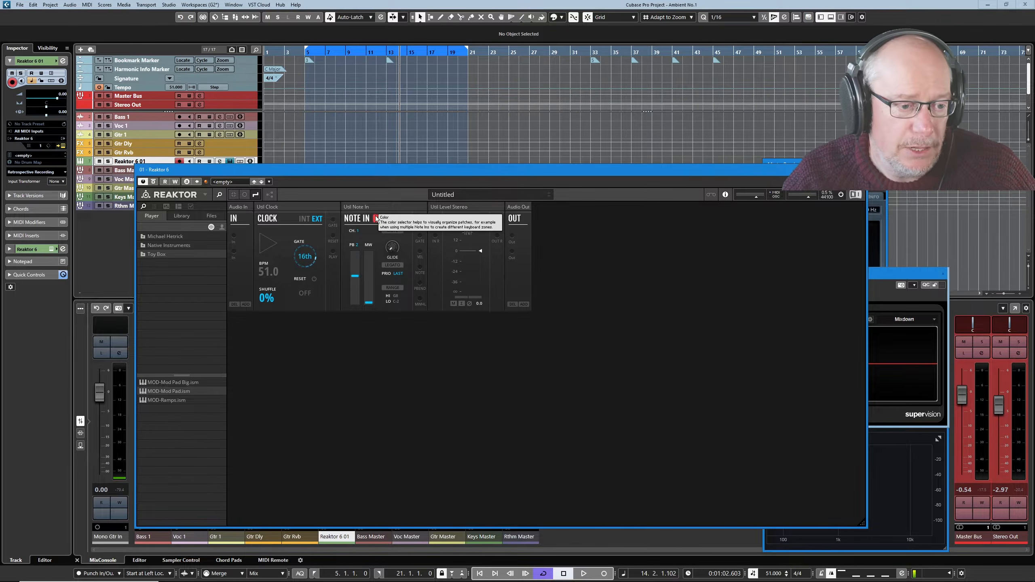
Insert the Bento Oscillator from the Blocks Base Bento Box blocks between the Note In and Level Stereo blocks.
mouse_move(396, 247)
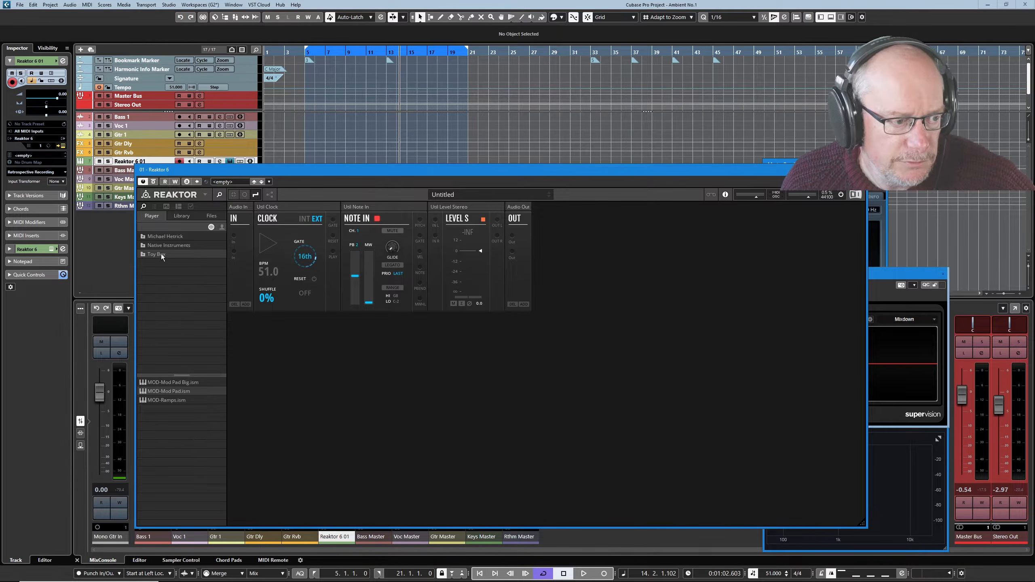
click(151, 245)
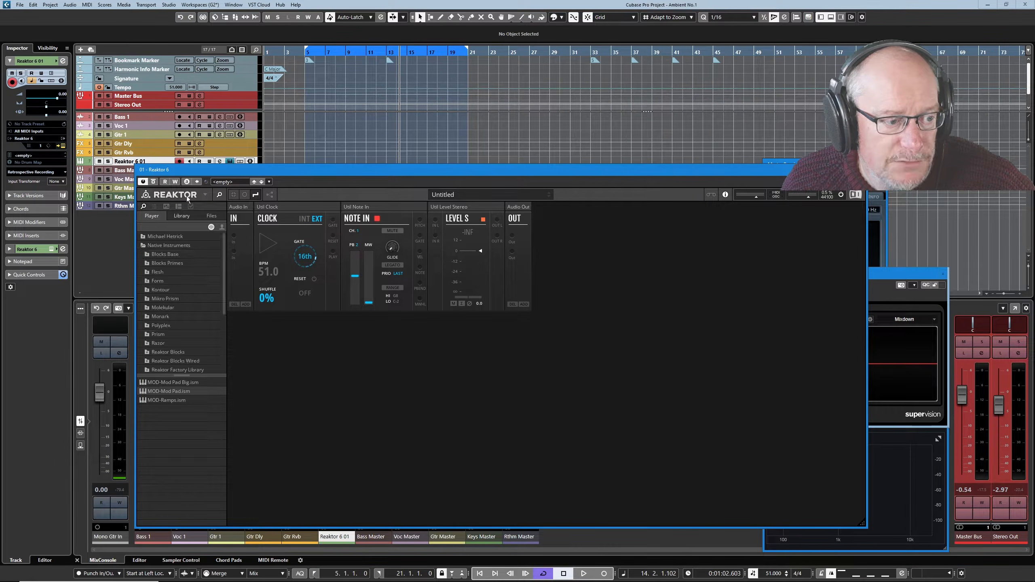
click(147, 253)
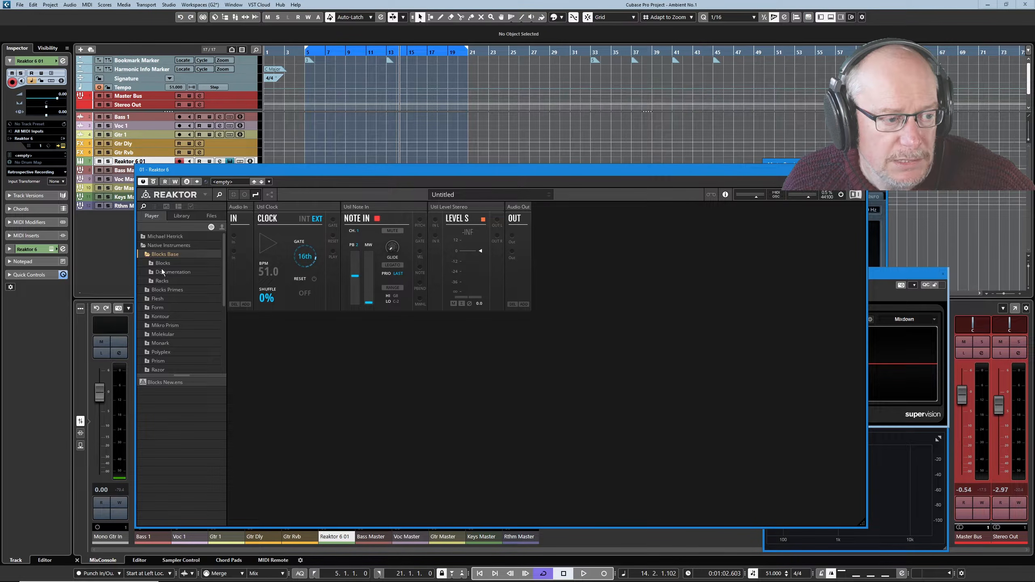
click(151, 263)
click(170, 272)
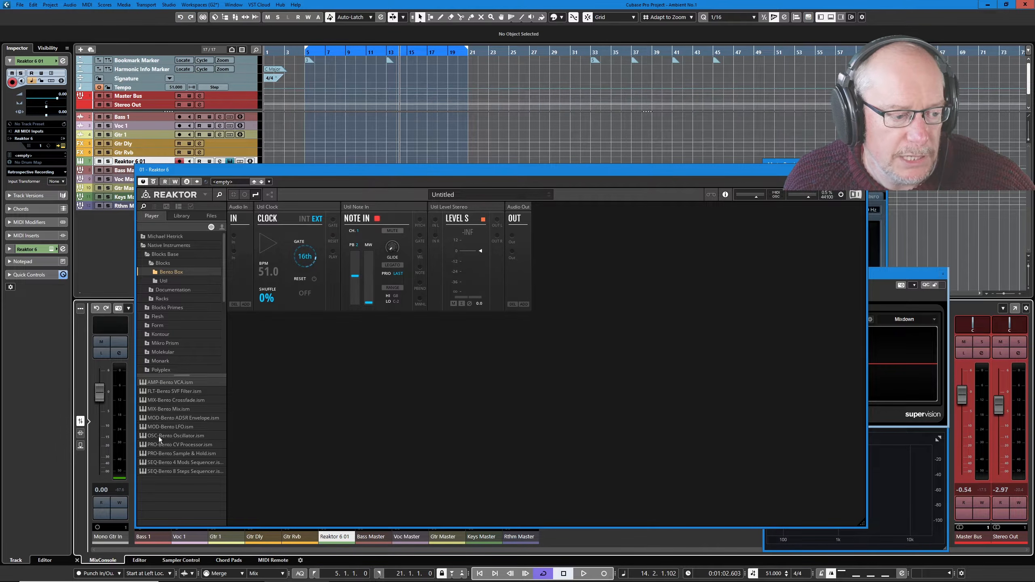
drag(156, 434, 427, 233)
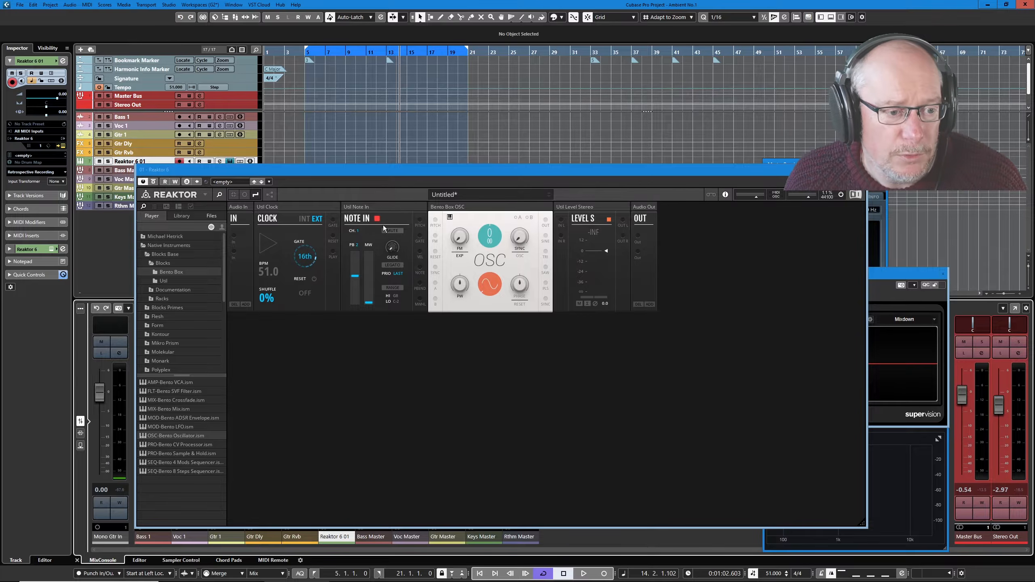
Patch Note In's pitch through the Bento oscillator and Level Stereo block to both Audio Out inputs, with the level lowered to -INF.
mouse_move(421, 221)
mouse_down()
mouse_move(400, 354)
mouse_move(466, 255)
mouse_move(524, 265)
mouse_move(435, 221)
mouse_up()
mouse_move(545, 221)
mouse_down()
mouse_move(509, 318)
mouse_move(561, 220)
mouse_up()
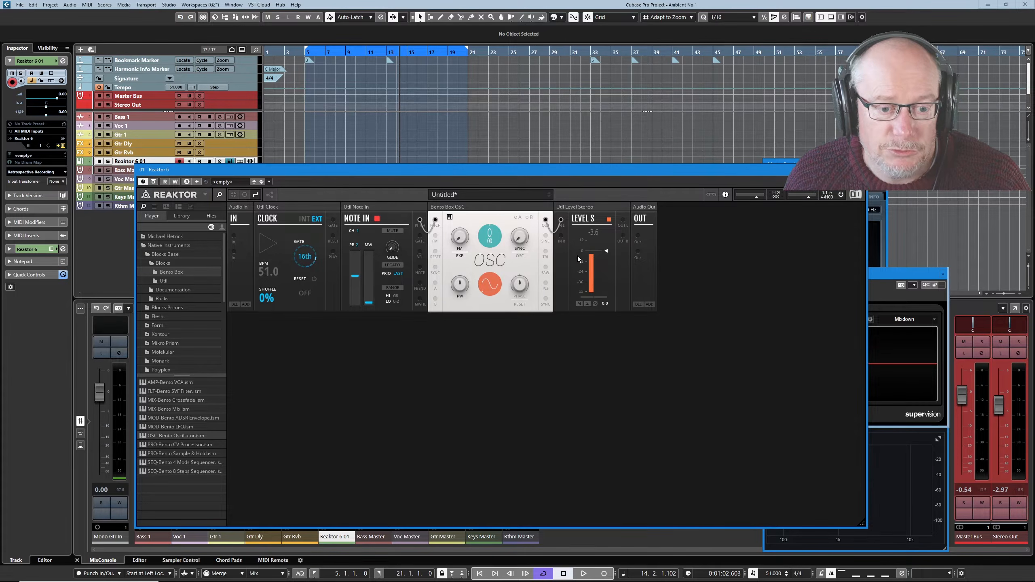
drag(607, 252, 617, 299)
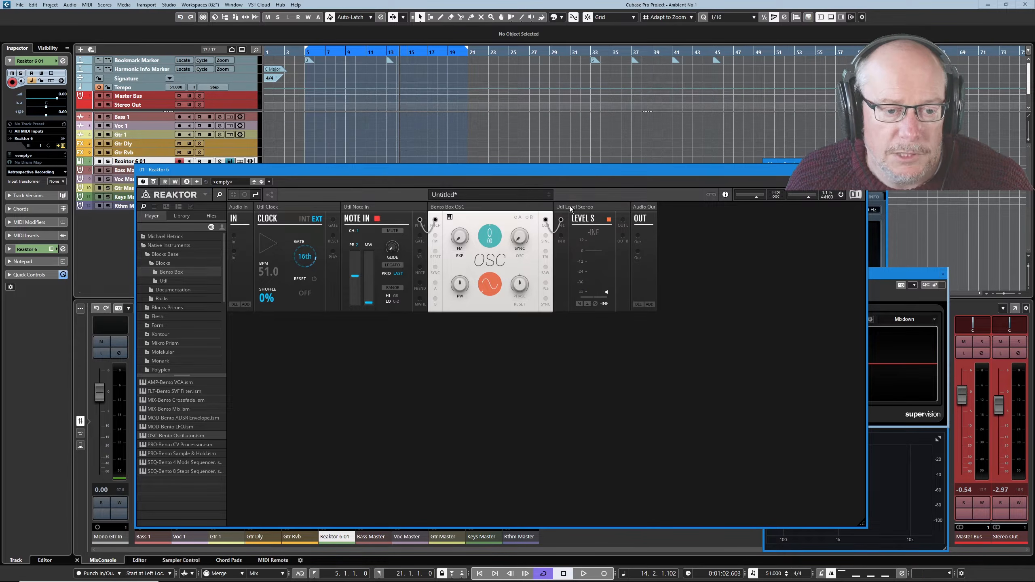
drag(623, 220, 637, 237)
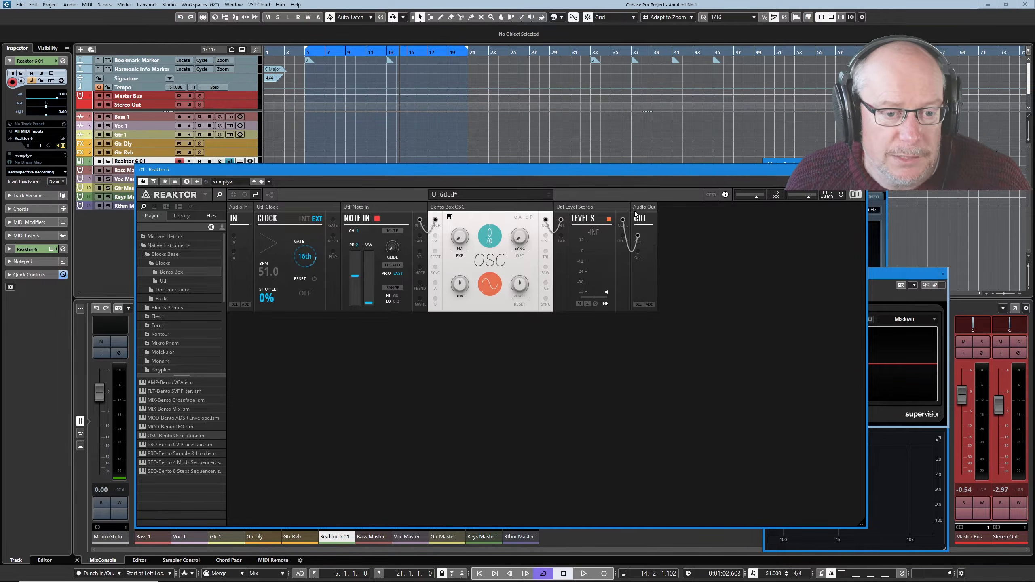
drag(622, 237, 637, 251)
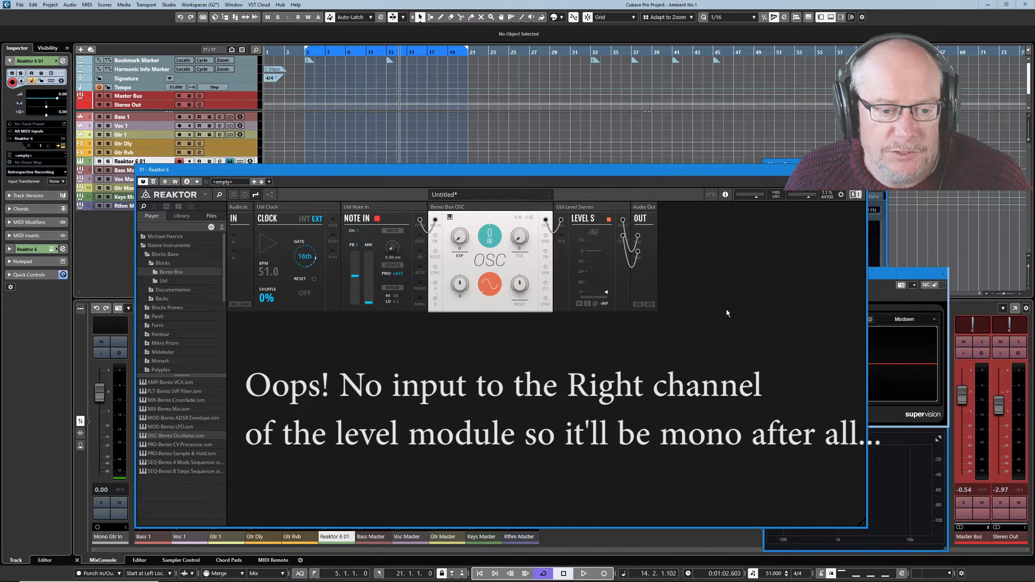
Raise the Level Stereo fader to audition the oscillator, and lower it back to -INF.
drag(606, 292, 613, 225)
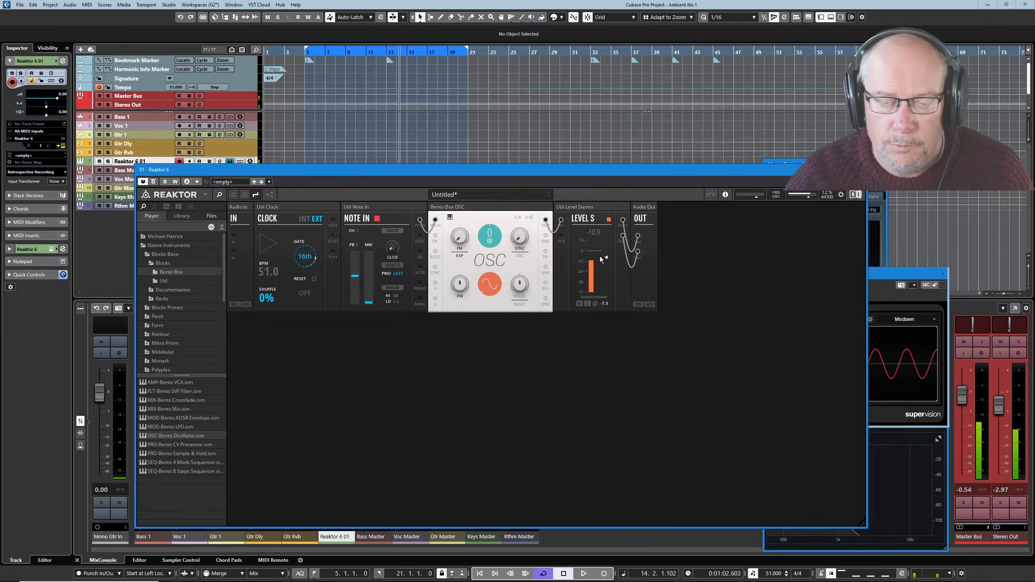
drag(605, 255, 599, 346)
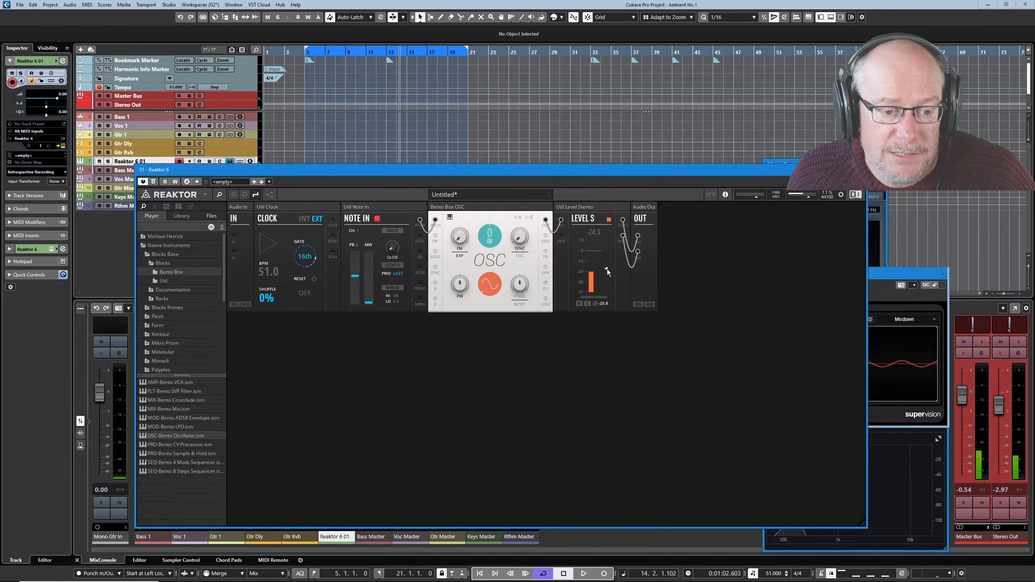
drag(606, 269, 598, 410)
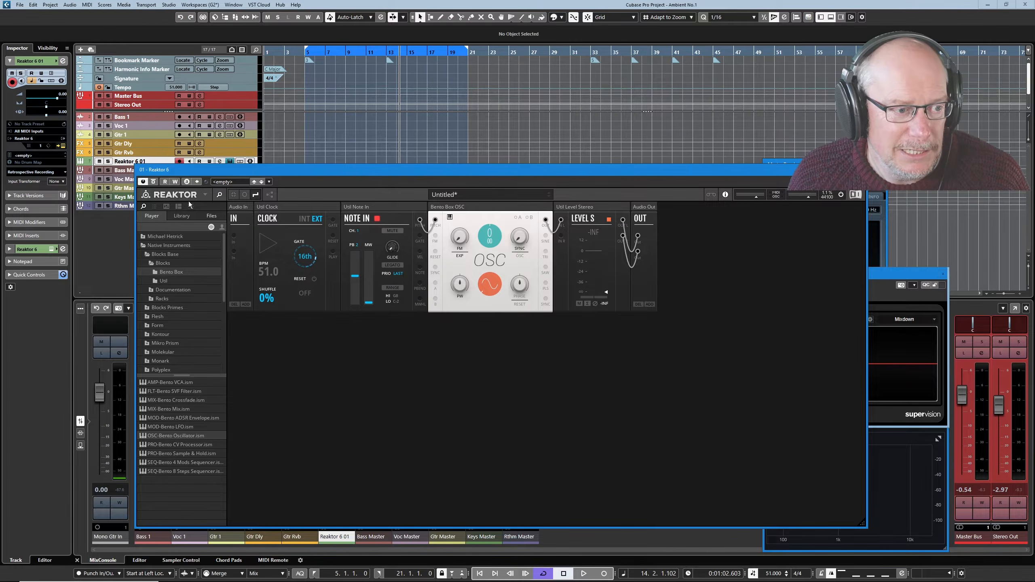
click(206, 194)
mouse_move(212, 206)
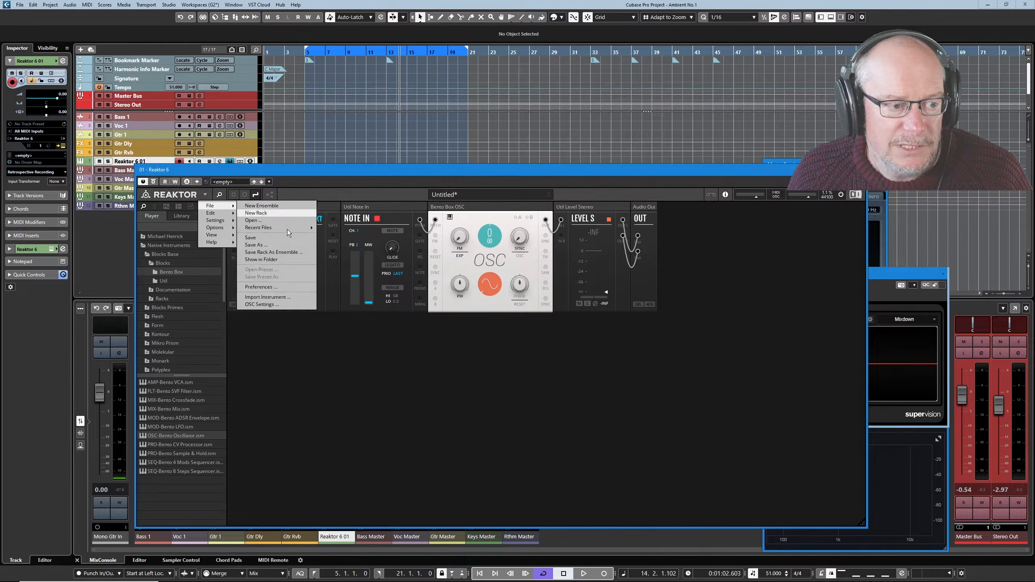
click(267, 244)
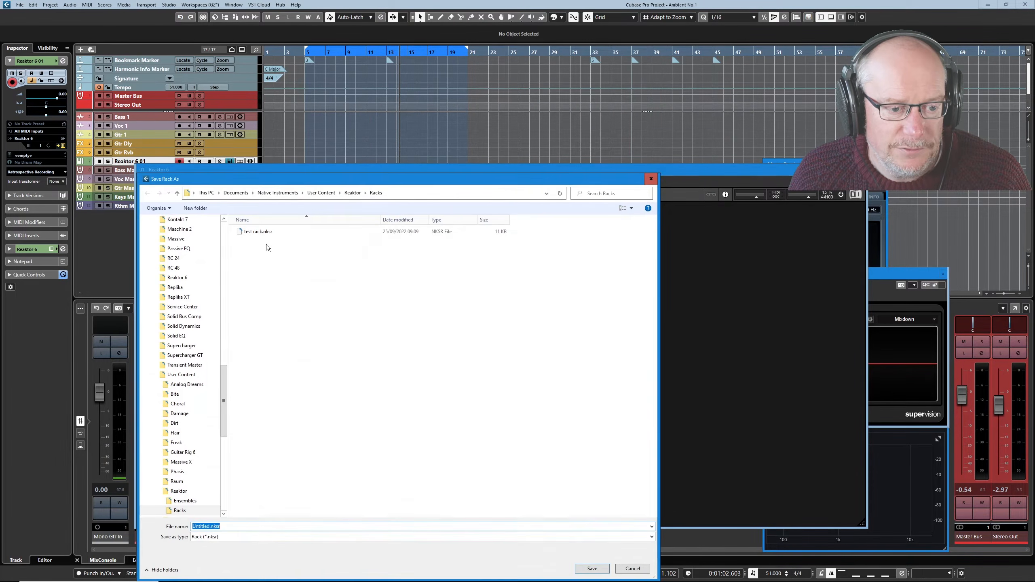
drag(394, 181, 505, 128)
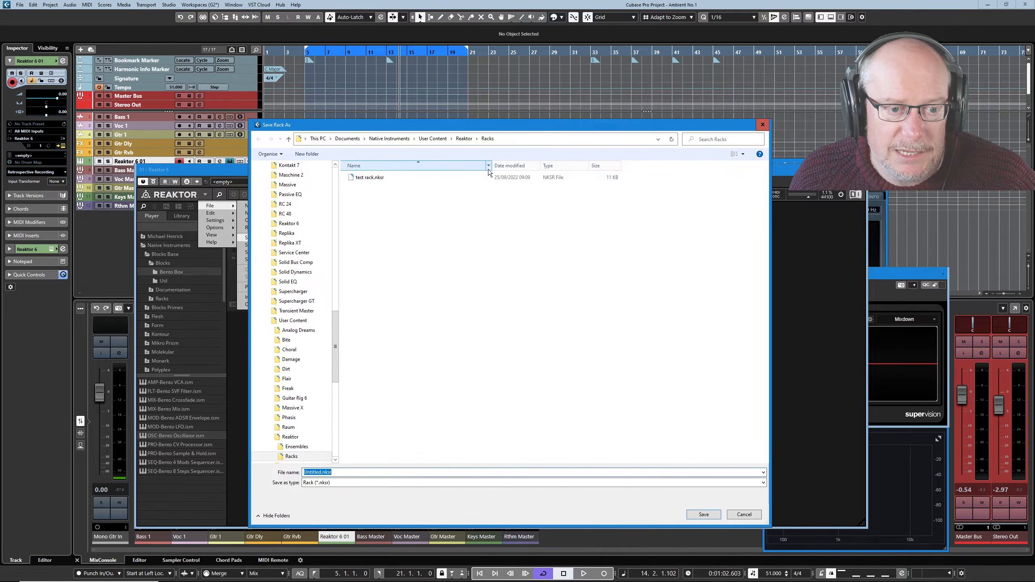
click(739, 514)
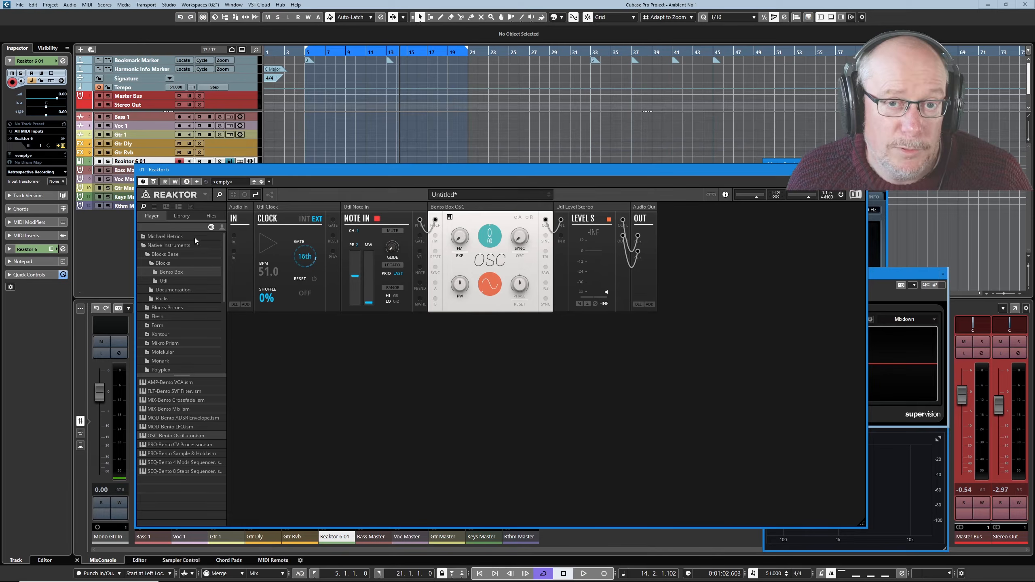
Show the user content in the Player browser, and open the directory preferences to examine the user folder paths.
click(151, 215)
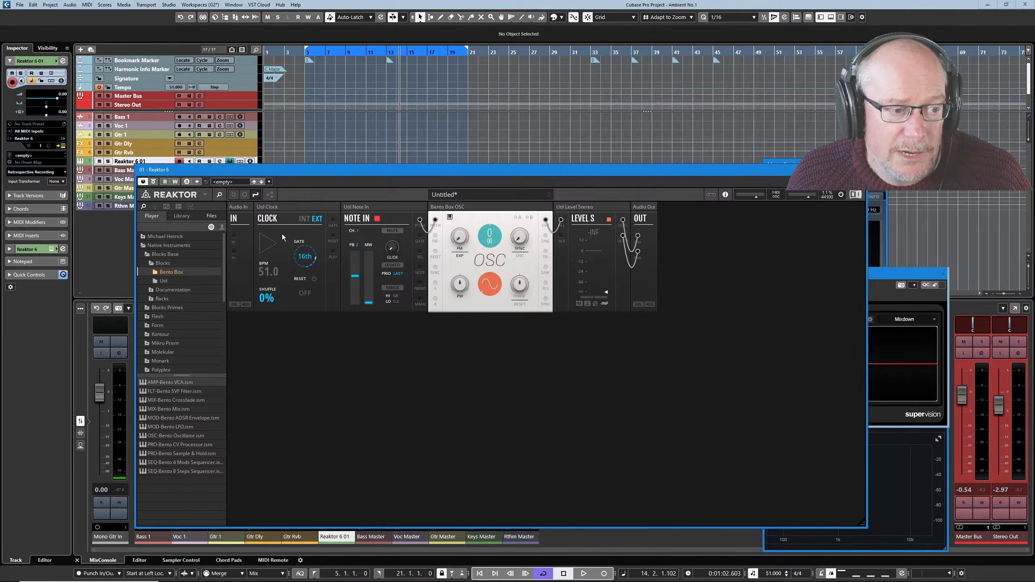
click(222, 227)
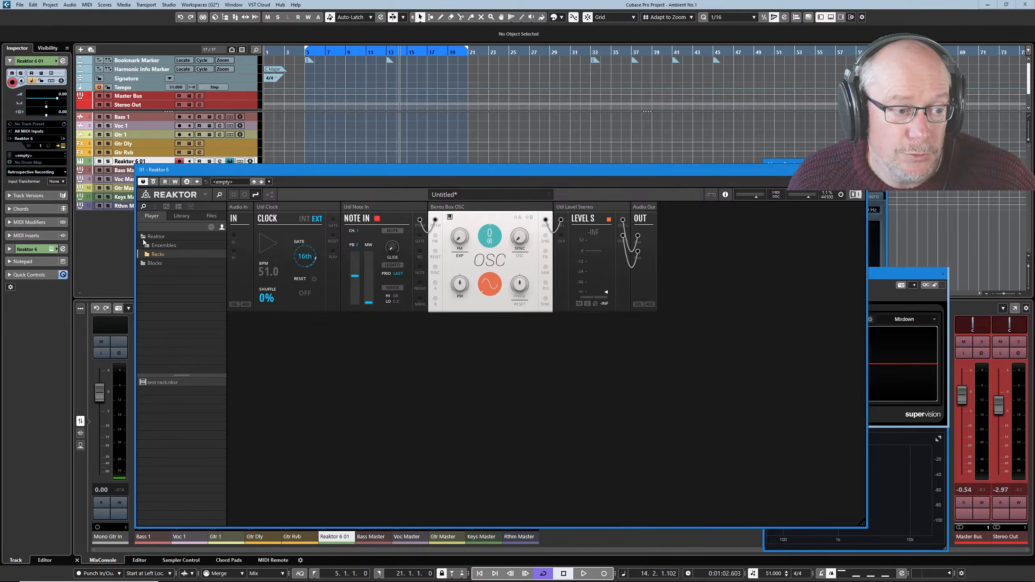
click(205, 195)
mouse_move(227, 207)
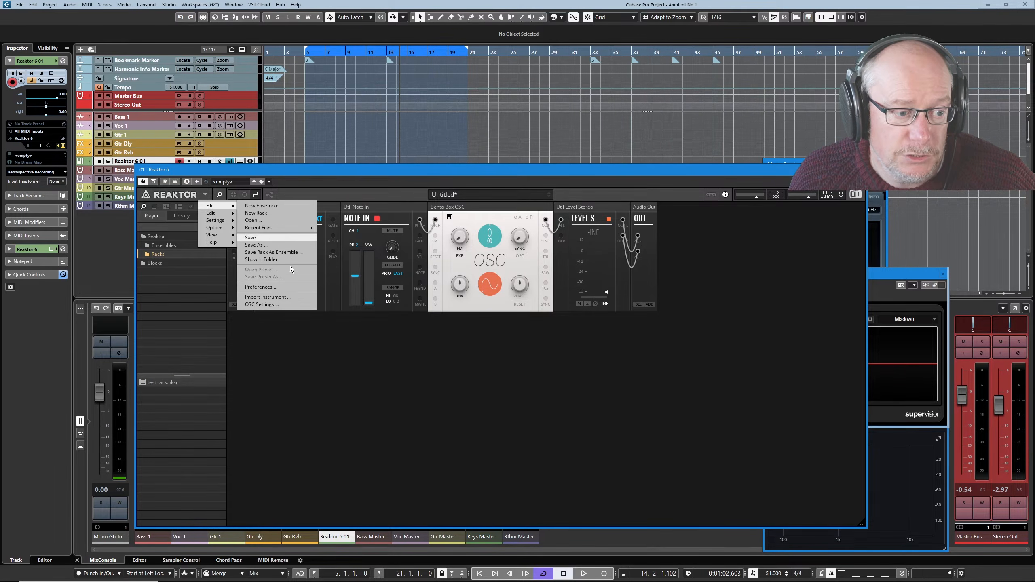
click(278, 288)
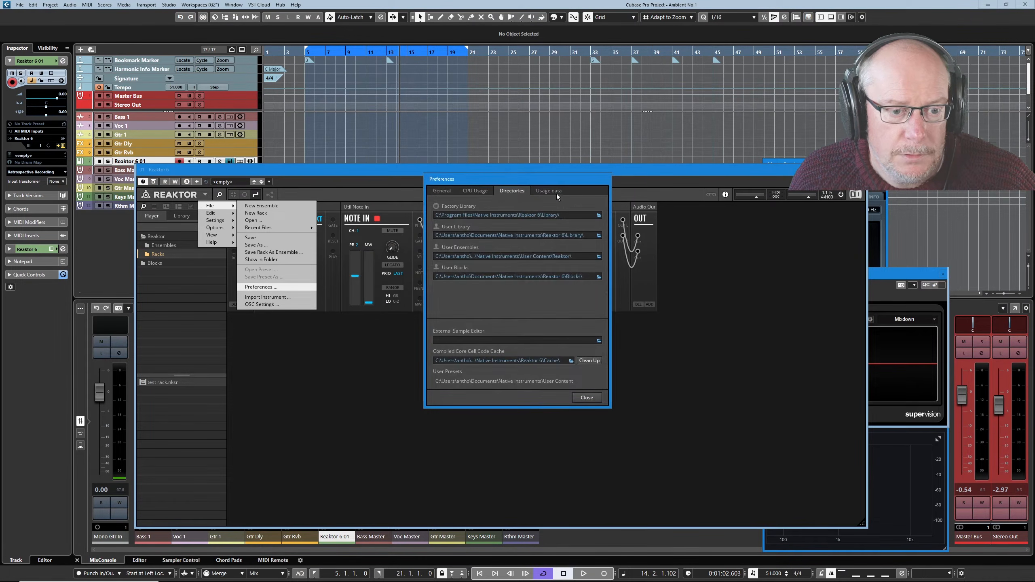
drag(551, 184, 485, 213)
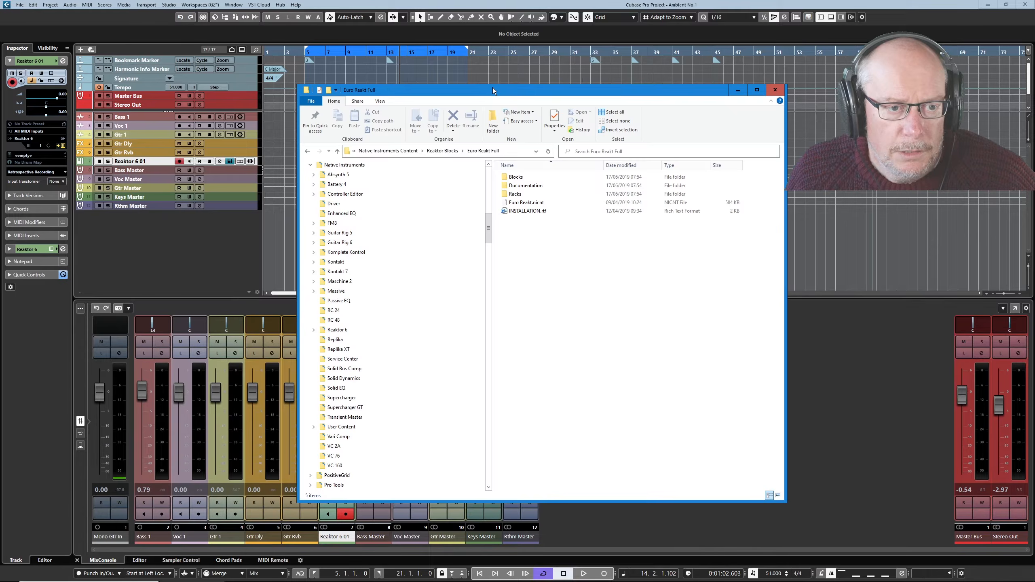
In File Explorer, expand the Reaktor 6 folder under Documents > Native Instruments and view its Player subfolder.
drag(492, 87, 414, 87)
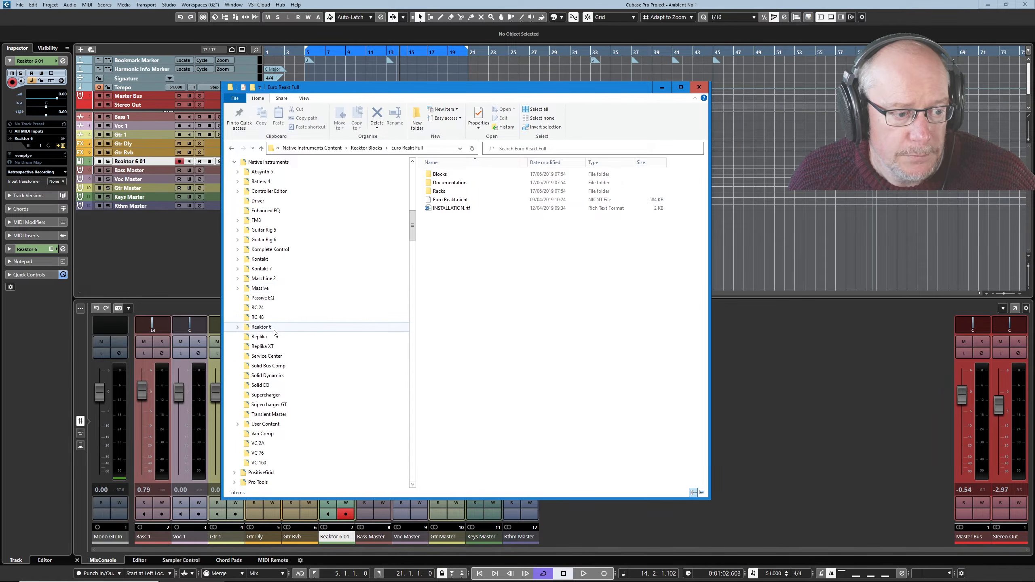
click(260, 329)
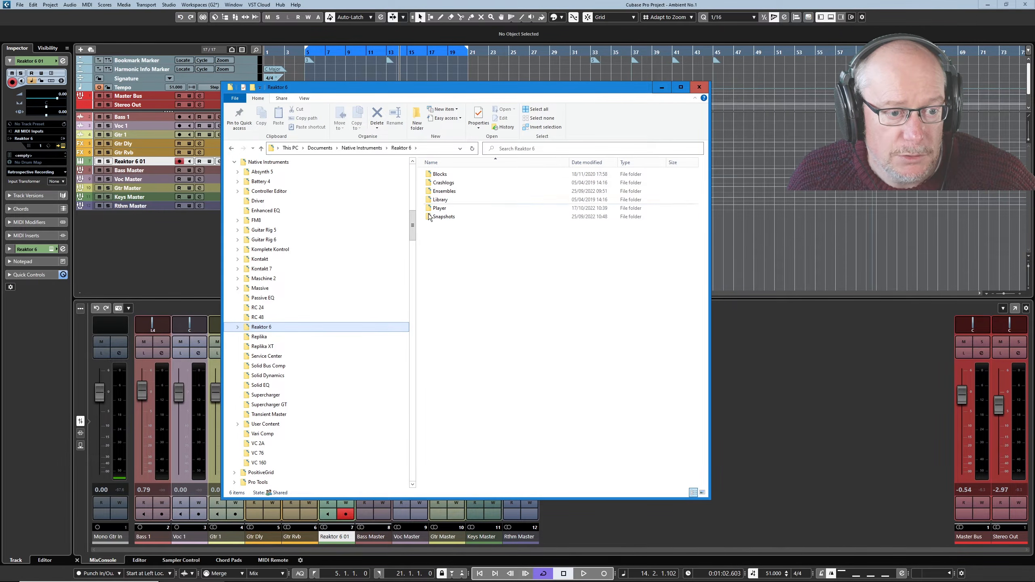
click(238, 326)
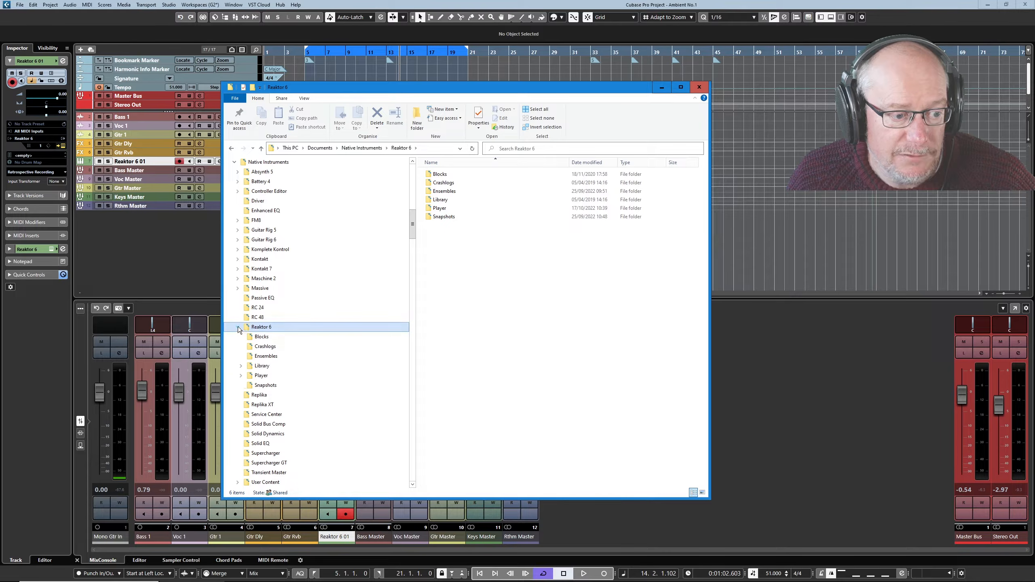
click(261, 375)
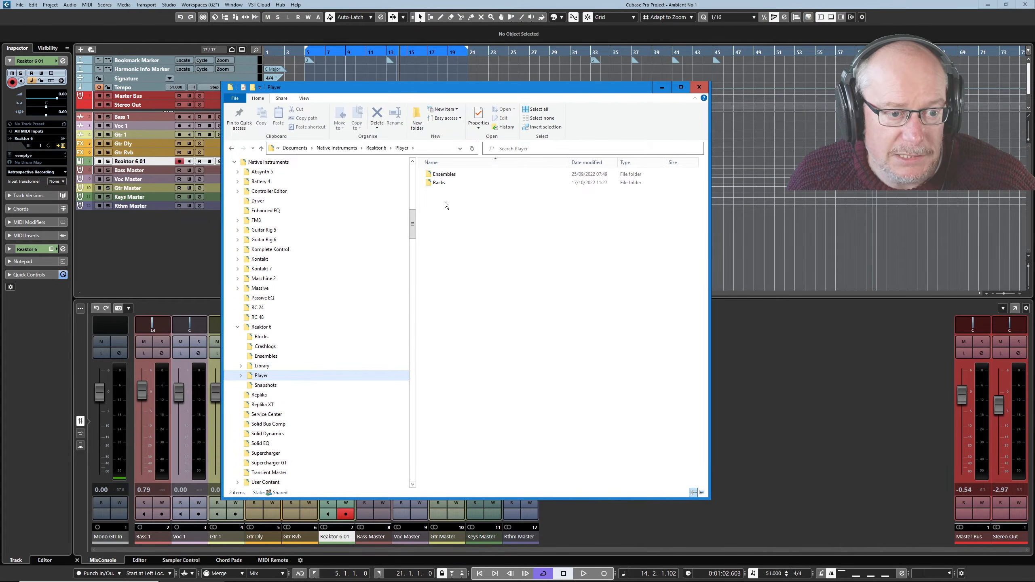
scroll(261, 375, down, 3)
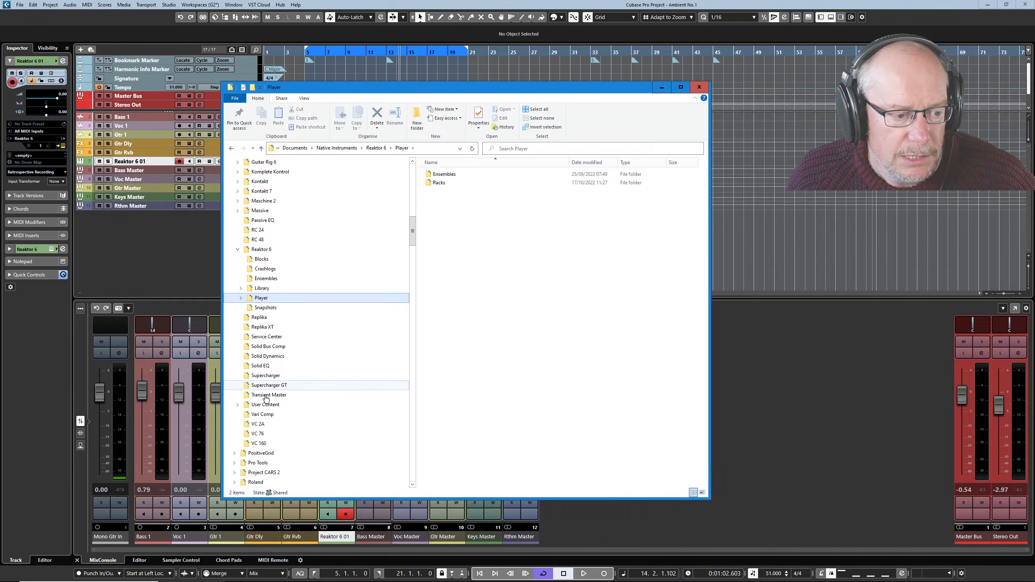
View the Reaktor folder inside Native Instruments' User Content, and return to Reaktor 6 with its preferences closed.
click(238, 404)
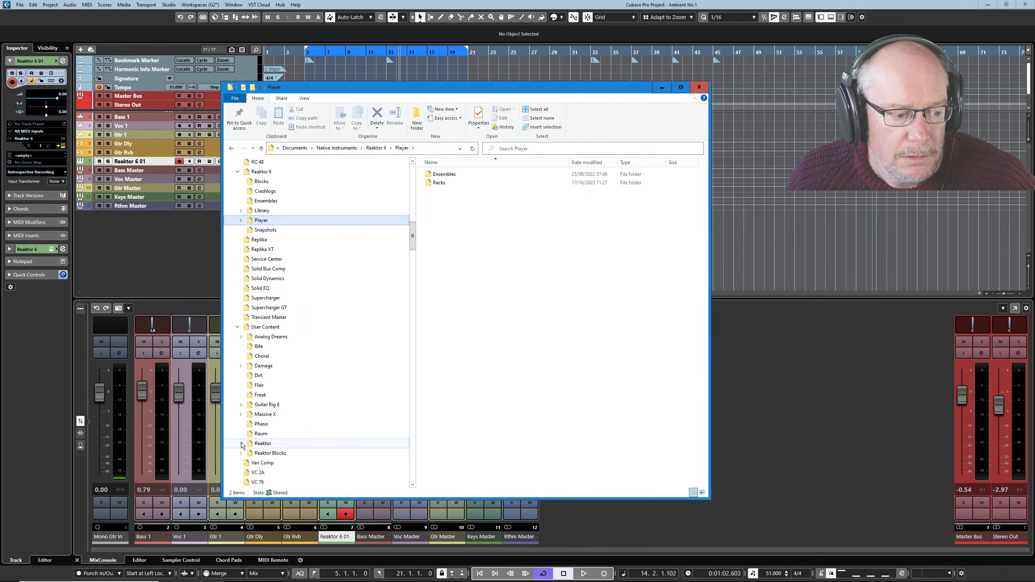
click(241, 443)
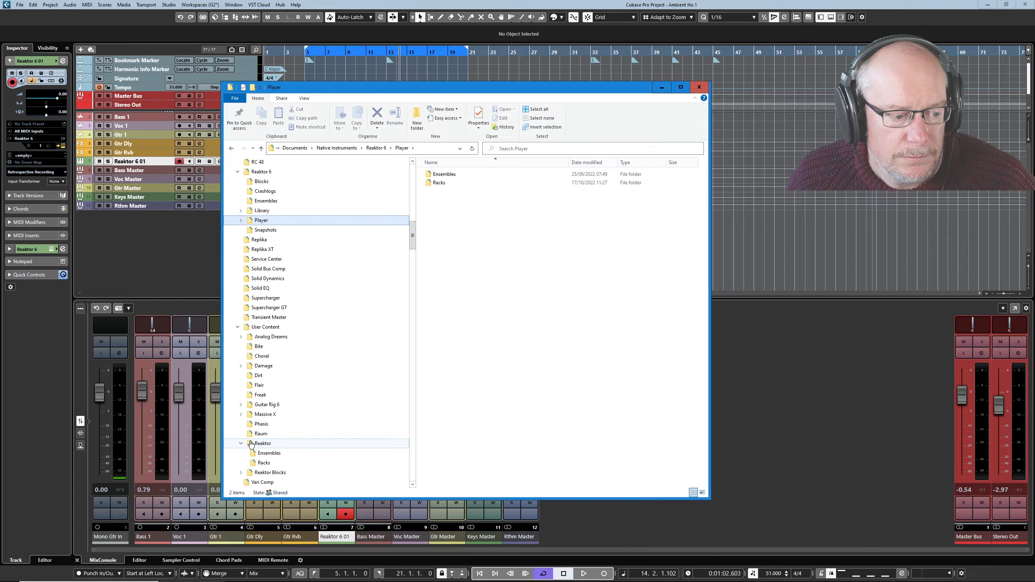
click(251, 443)
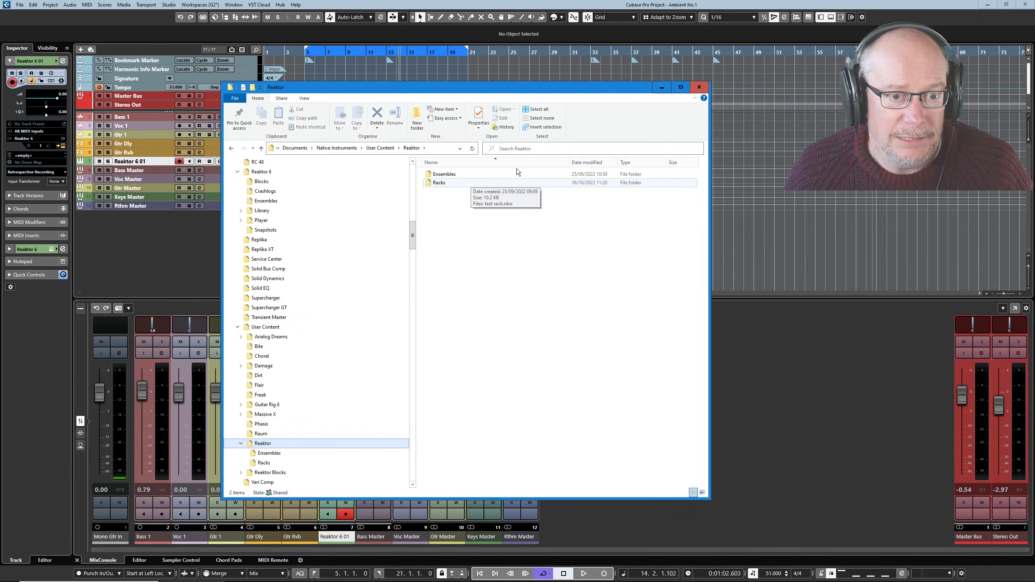
click(661, 87)
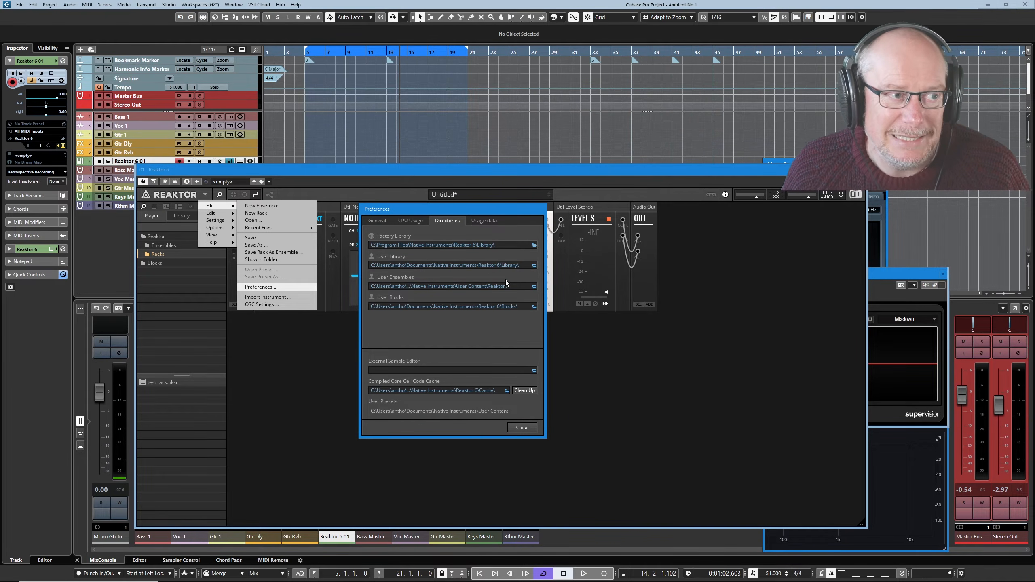
click(523, 427)
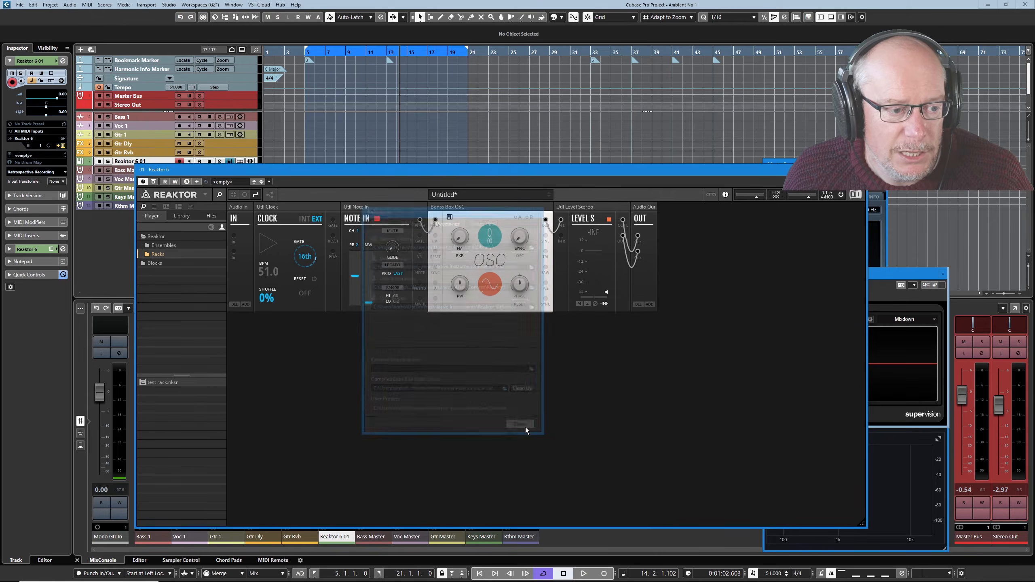
Save the rack as "Rack 1" in the Racks folder of Reaktor's User Content.
click(200, 195)
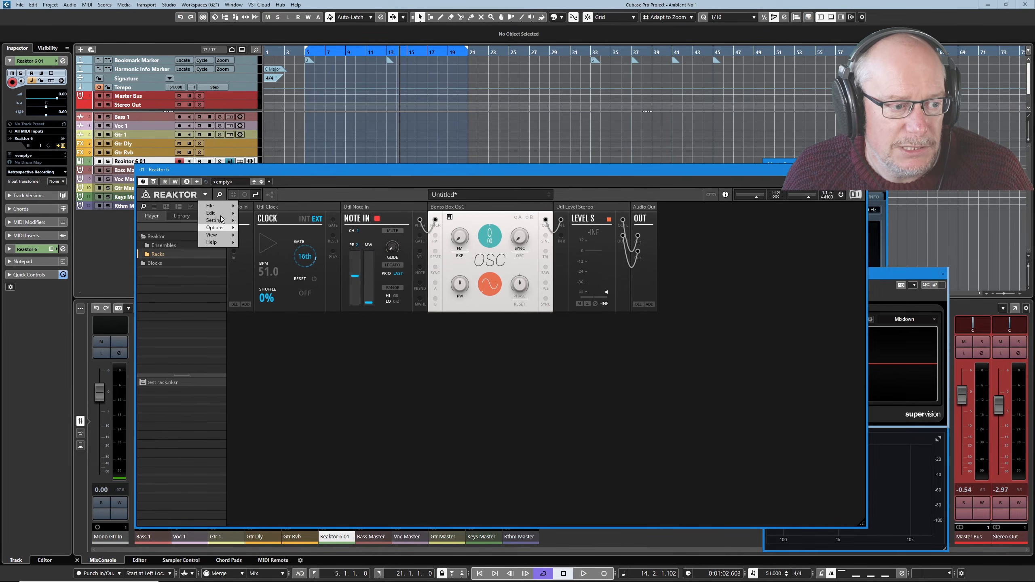
mouse_move(223, 206)
click(254, 244)
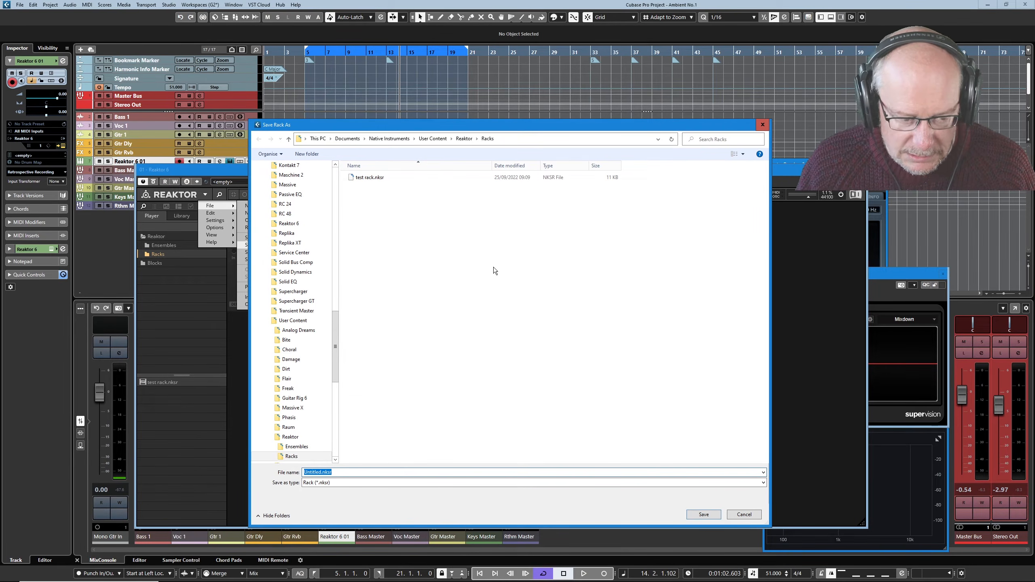
text(Rack 1)
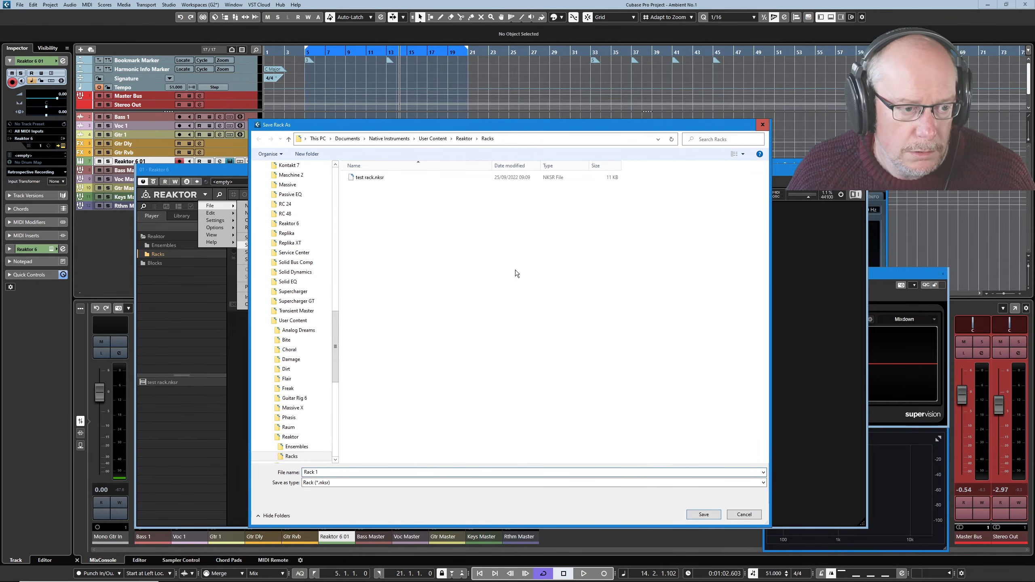
click(696, 518)
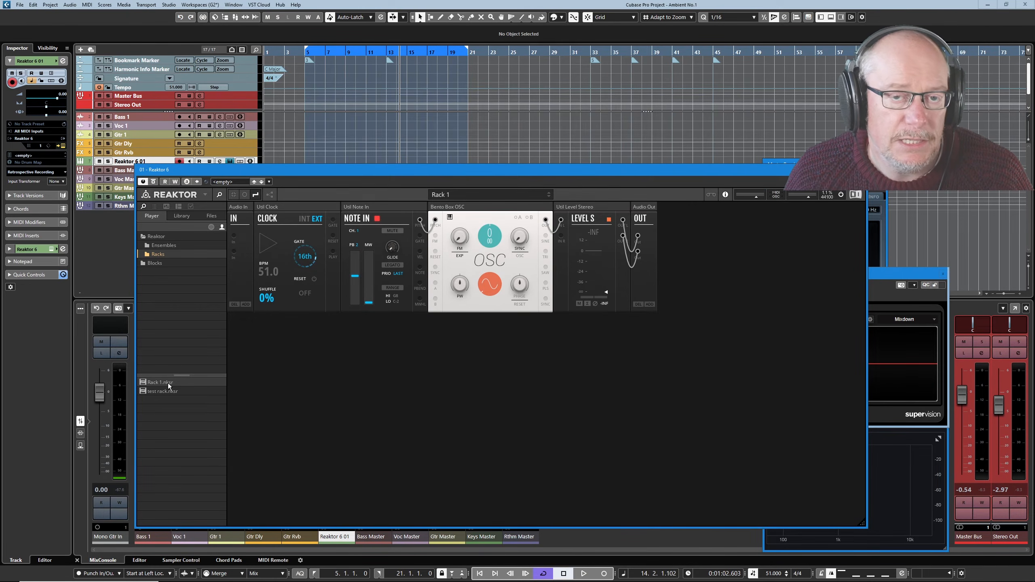
Open the preferences to examine the user ensembles and user blocks directories.
click(204, 194)
mouse_move(211, 208)
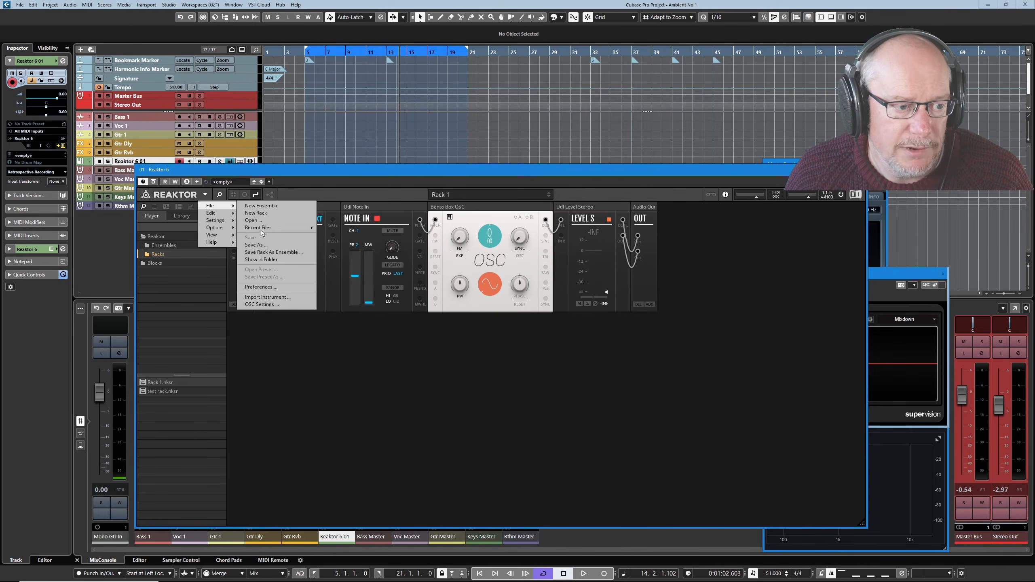
click(259, 285)
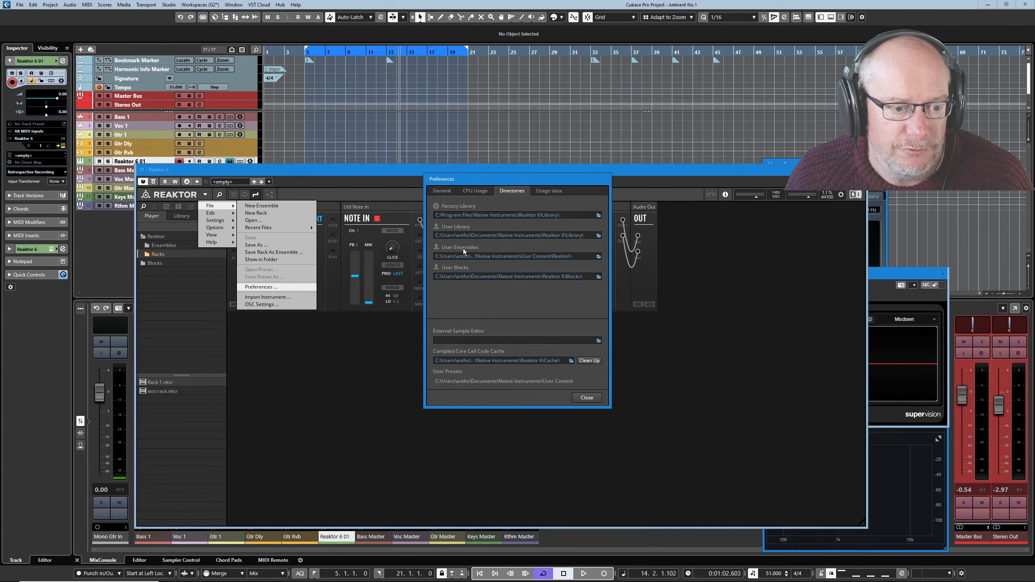